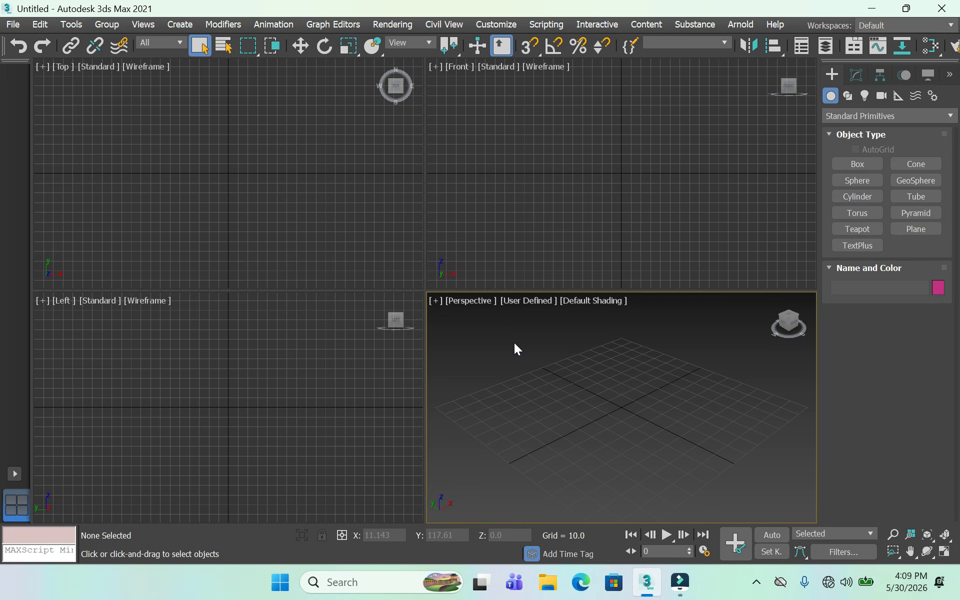
Maximize the Perspective view and create a thin wall-like box about 134 wide, 6 long and 49.5 high.
click(943, 551)
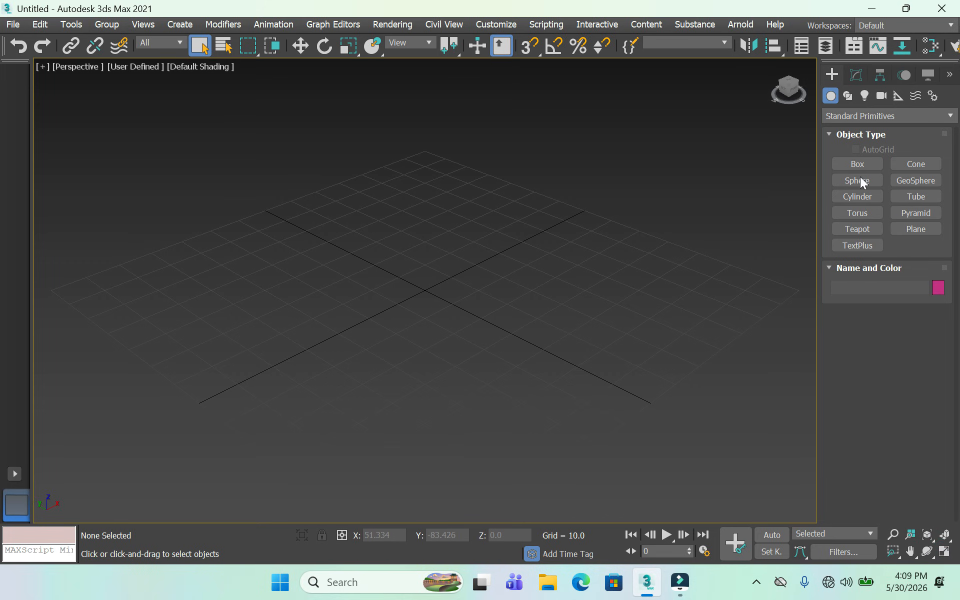
click(859, 167)
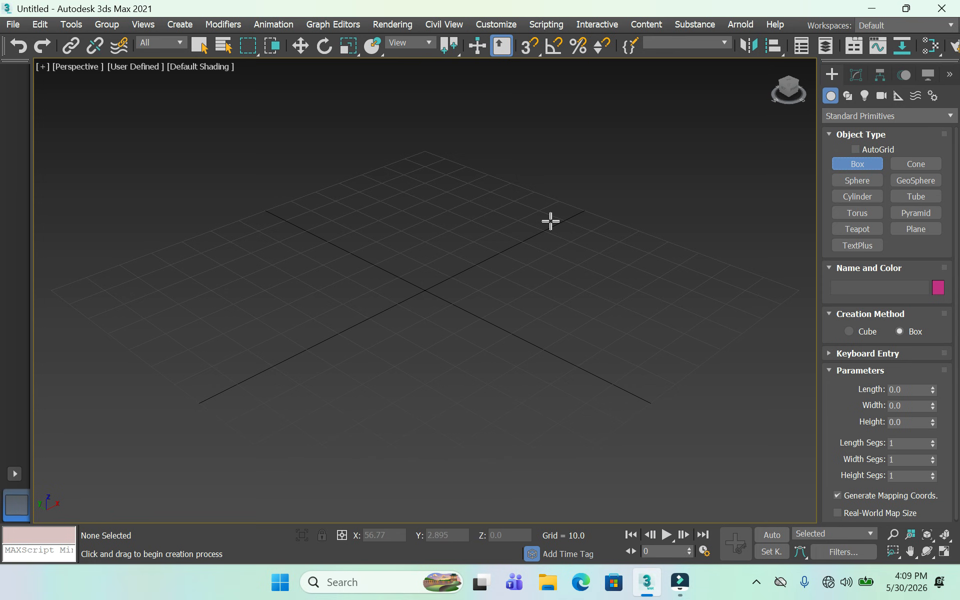
drag(550, 219, 181, 420)
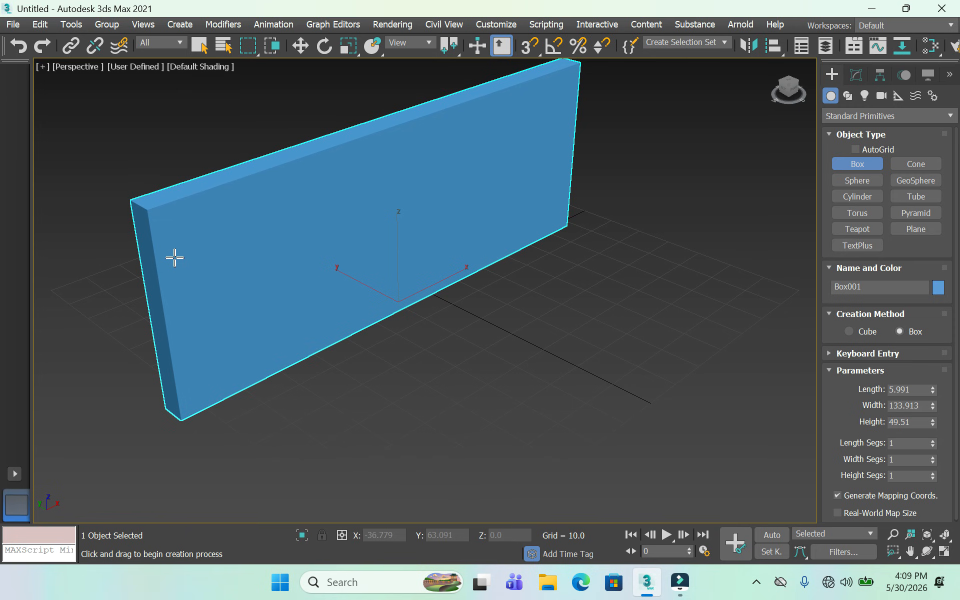
click(175, 258)
Create a second box in front of the wall, about 34 wide, 22.5 long and 43 high.
drag(559, 294, 545, 385)
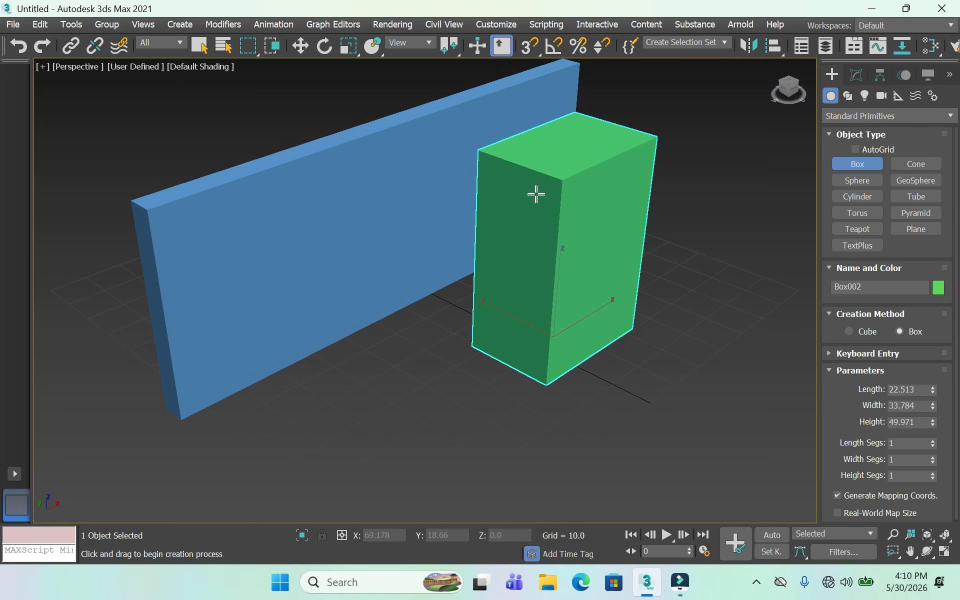
click(536, 222)
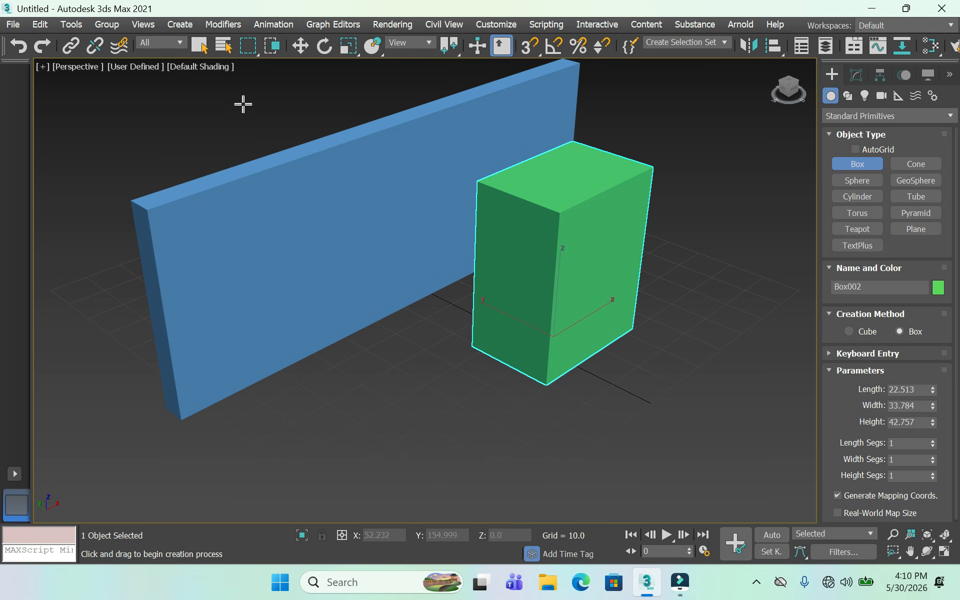
click(302, 46)
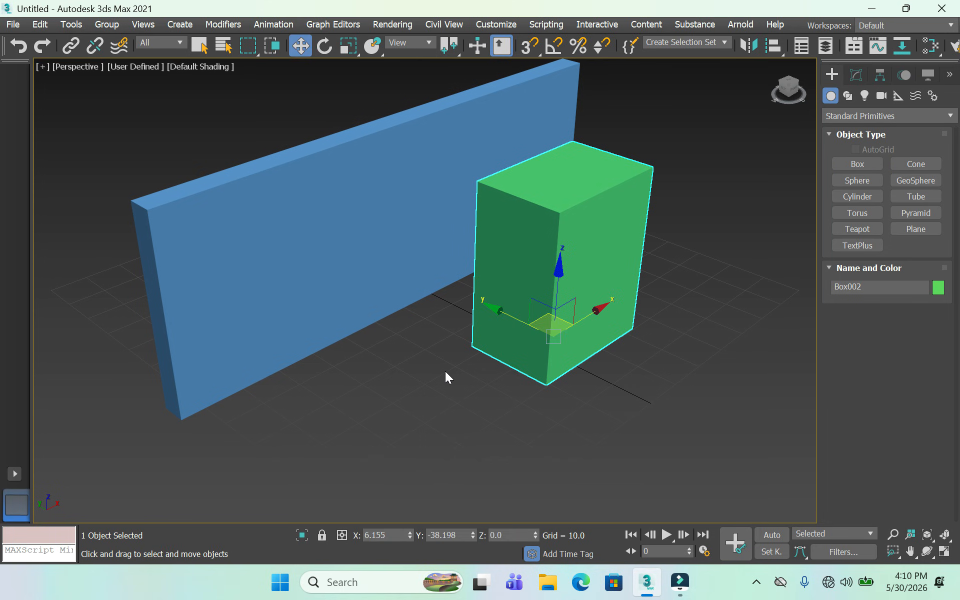
scroll(445, 371, down, 2)
scroll(445, 371, up, 2)
middle_drag(445, 371, 445, 384)
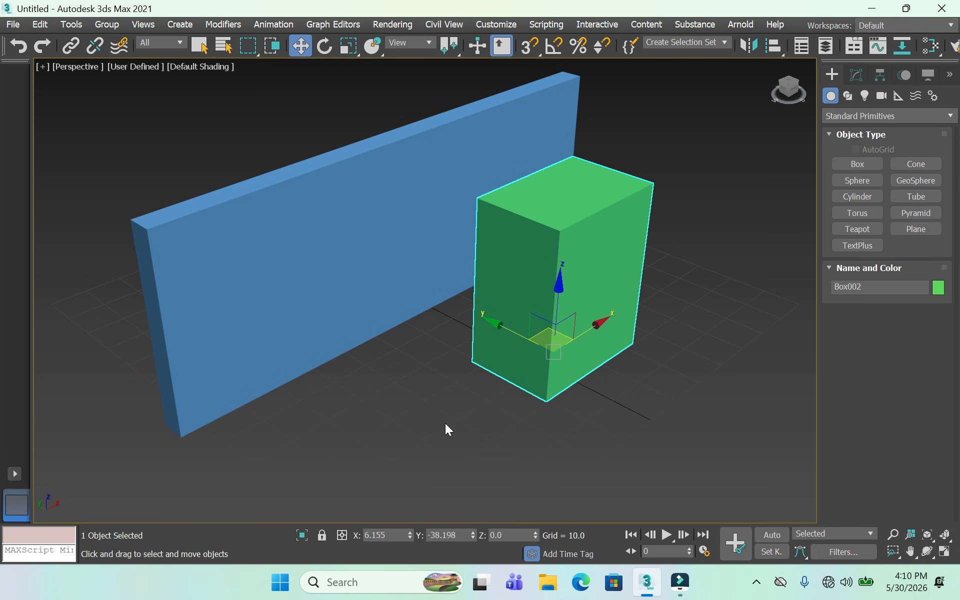
Open the Slate Material Editor and assign the plain white Material #43 to the long wall box.
click(931, 46)
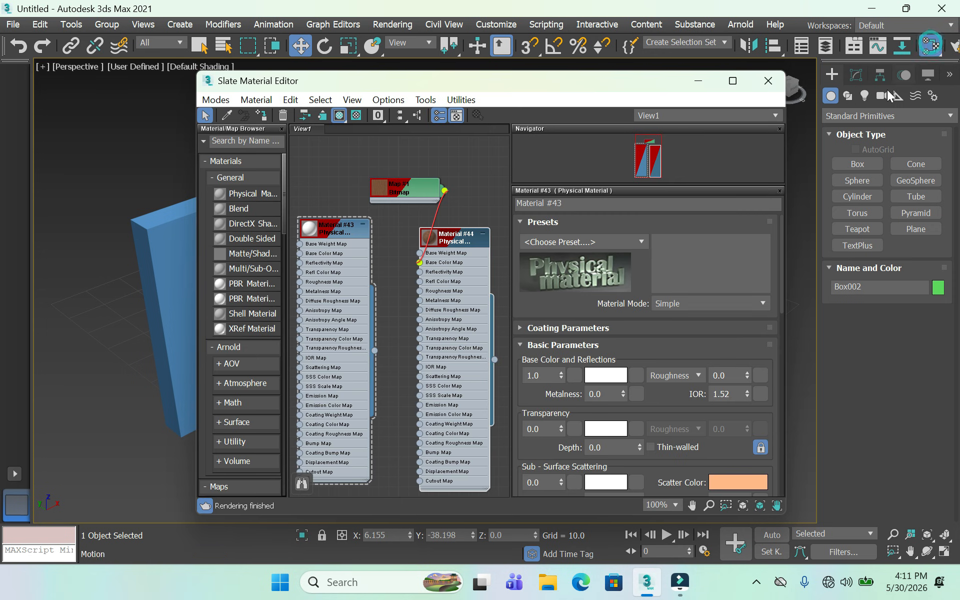
drag(519, 87, 468, 245)
click(424, 221)
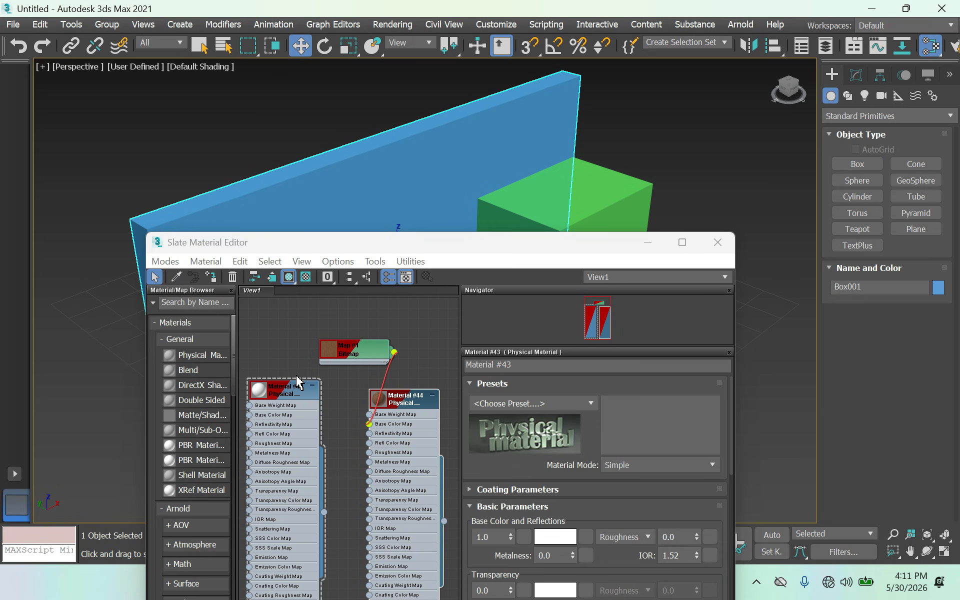
click(291, 396)
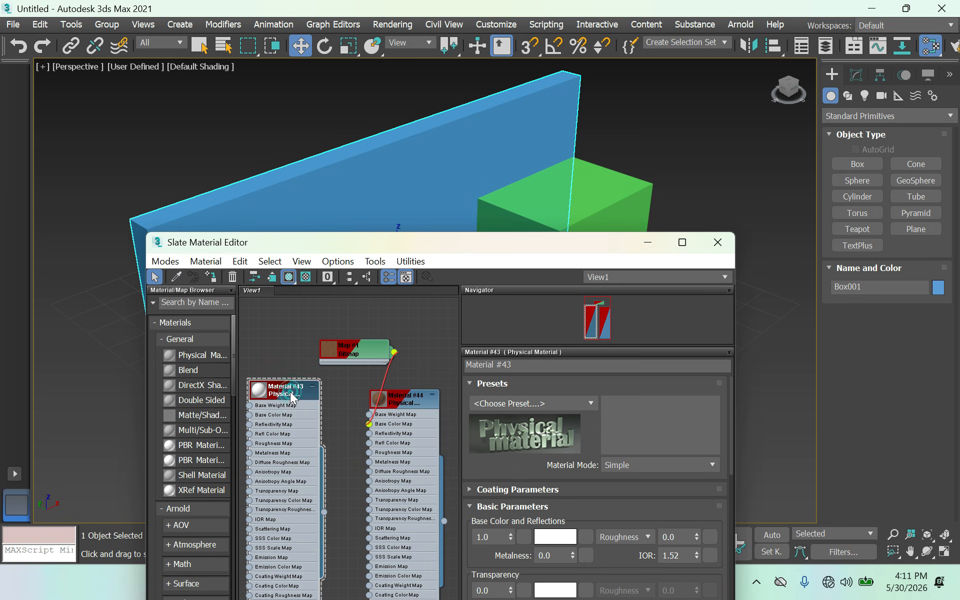
click(210, 278)
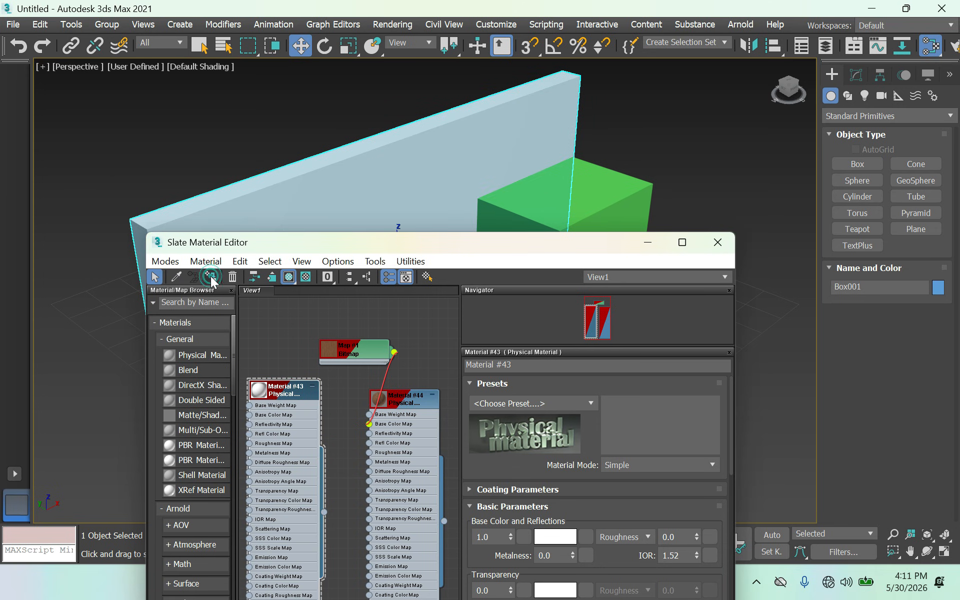
Assign the wood-textured Material #44 to the smaller box, close the material editor and deselect everything.
click(619, 190)
click(410, 402)
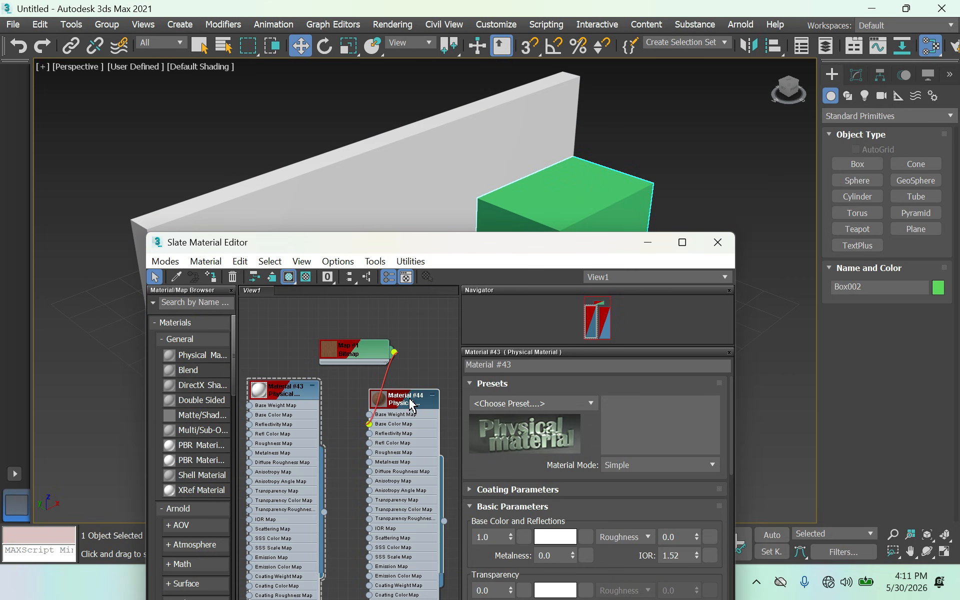
click(410, 403)
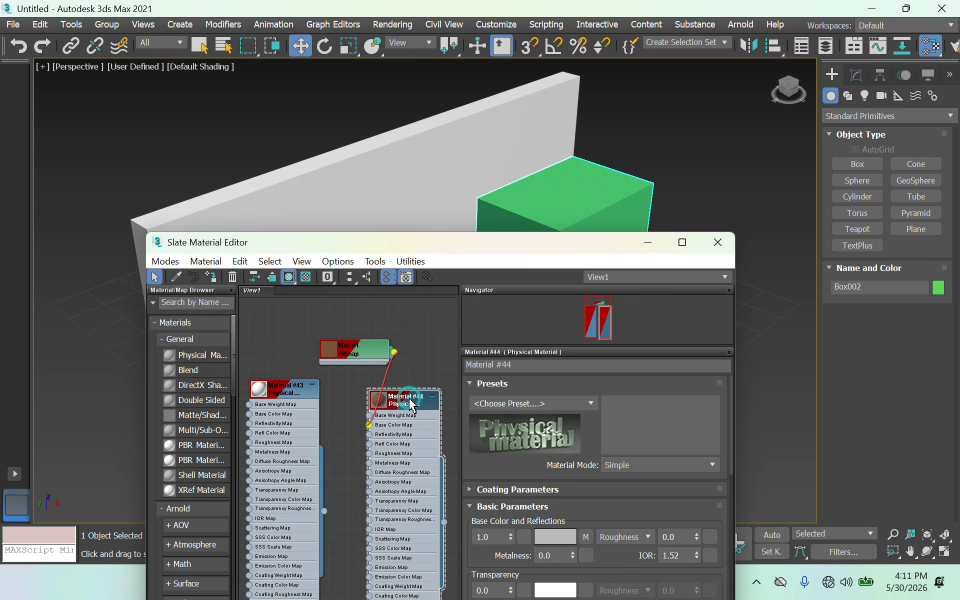
click(212, 278)
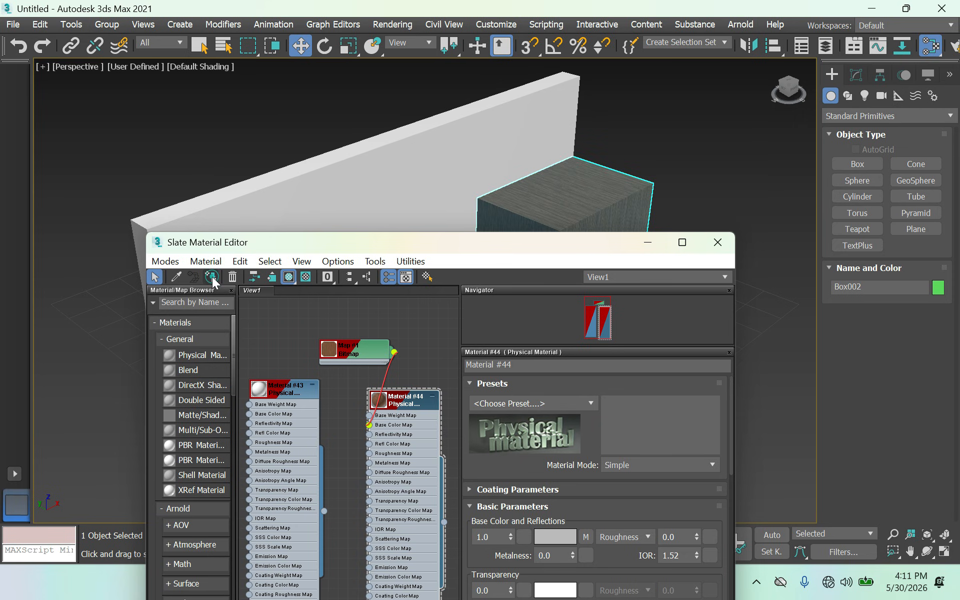
click(721, 242)
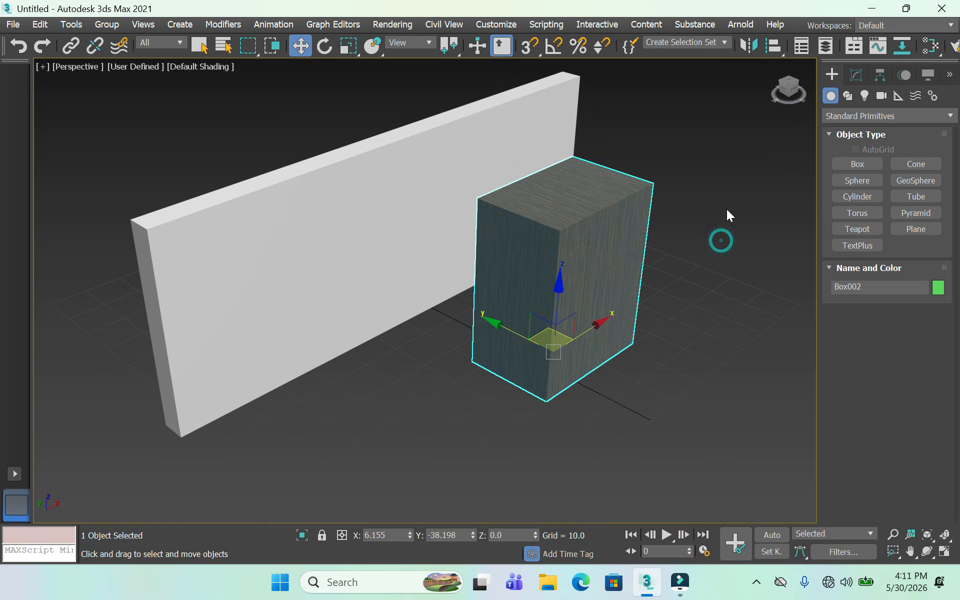
click(724, 208)
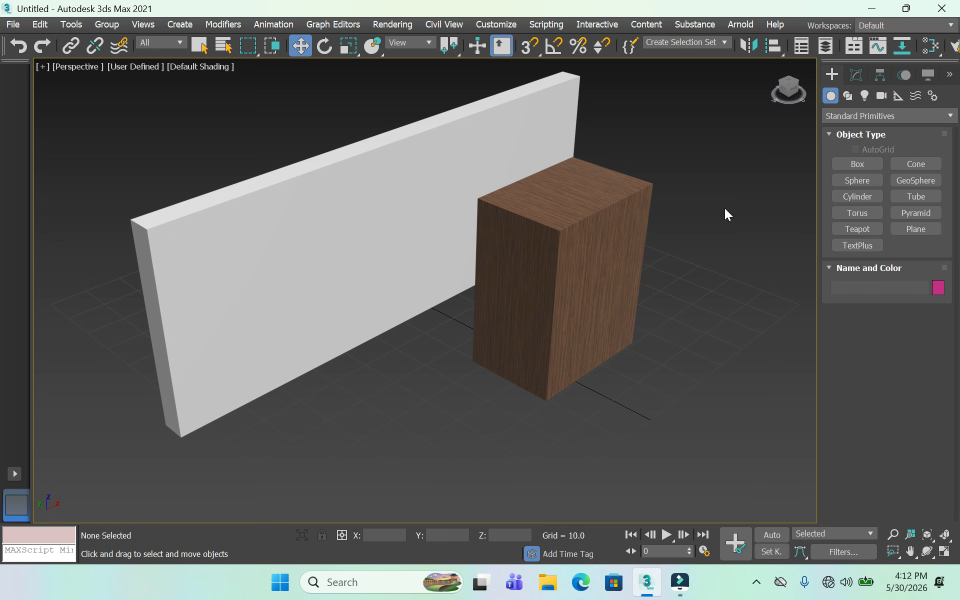
Move the wooden box through the wall to about Y 2.3 and lower it to about Z -2.2.
click(552, 280)
drag(507, 335, 381, 276)
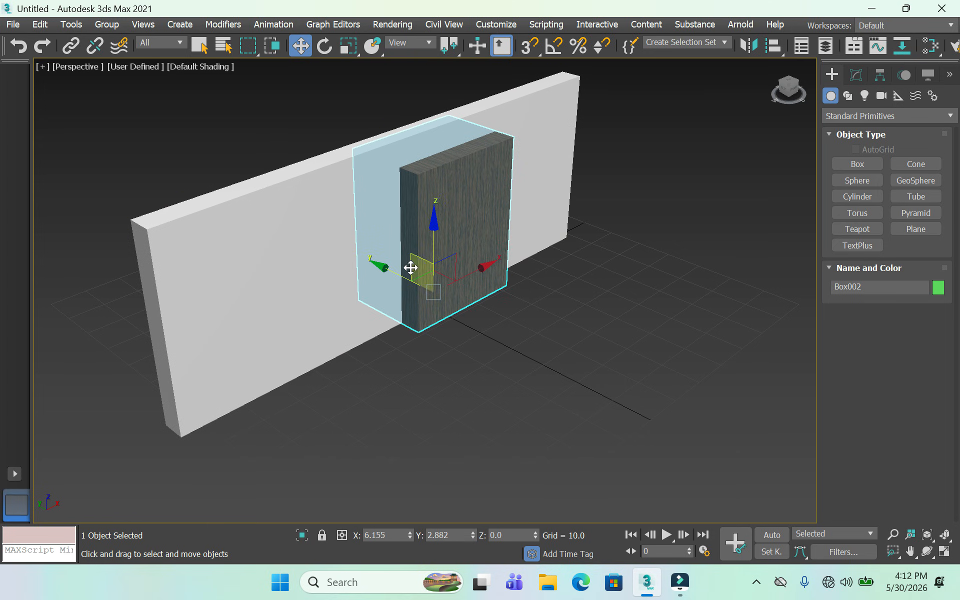
drag(430, 242, 431, 251)
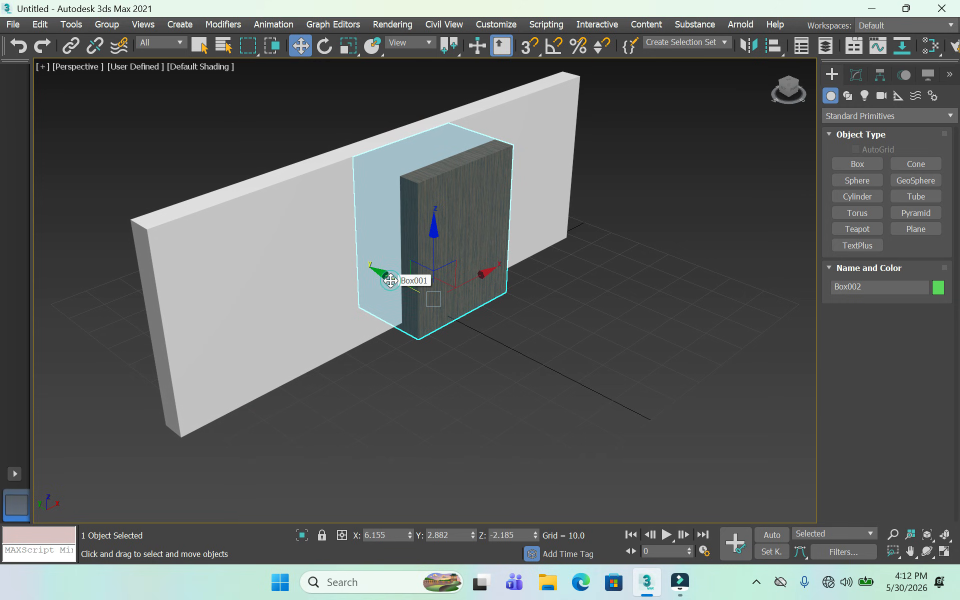
drag(390, 281, 392, 281)
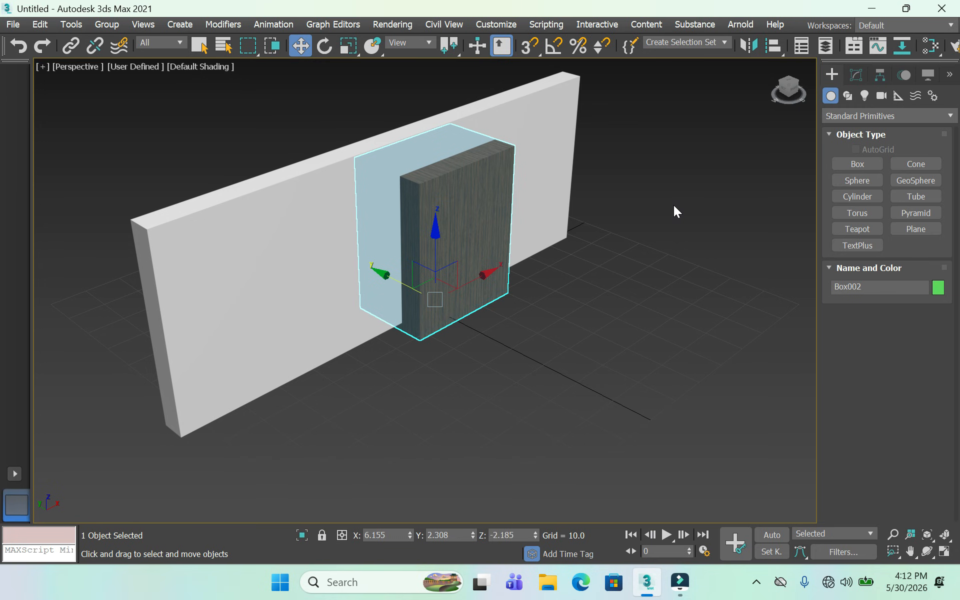
Turn the wall into a Boolean compound object and set its operation to Subtract.
click(546, 136)
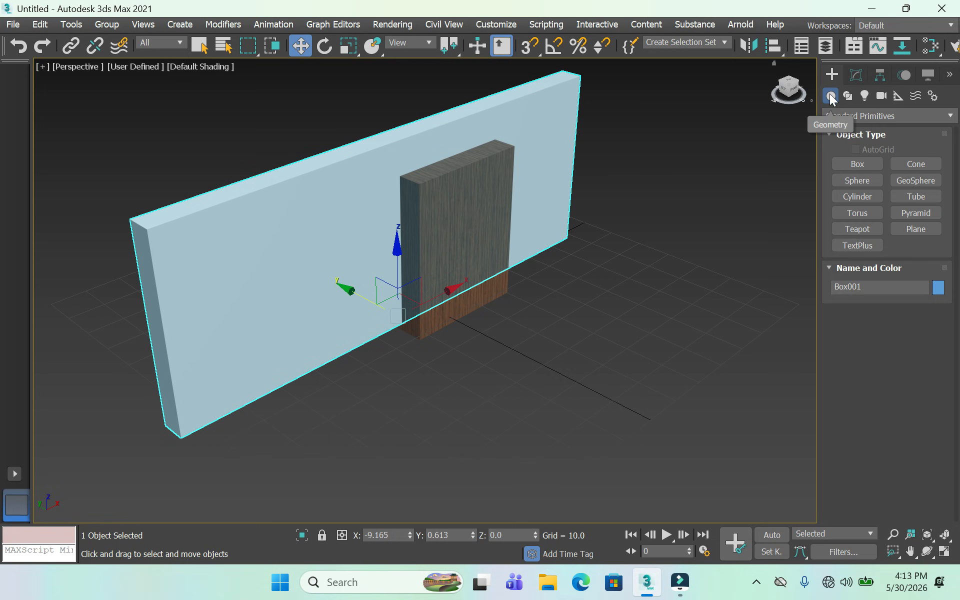
click(871, 116)
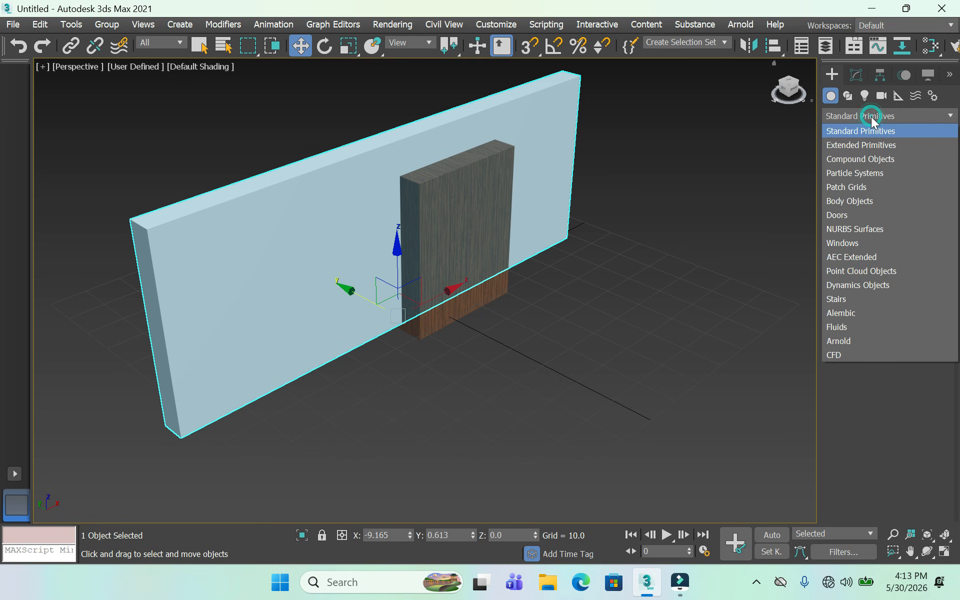
click(919, 158)
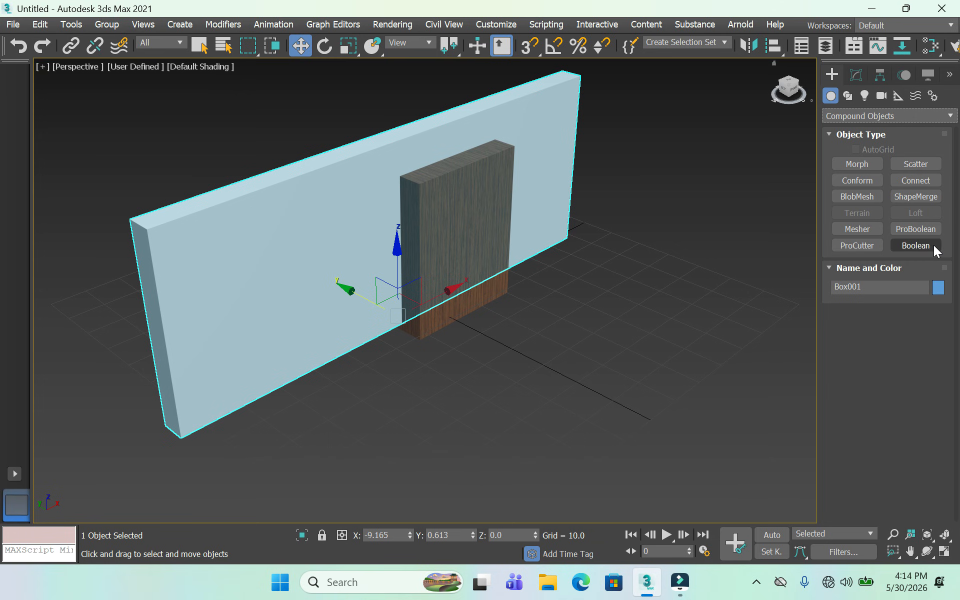
click(932, 248)
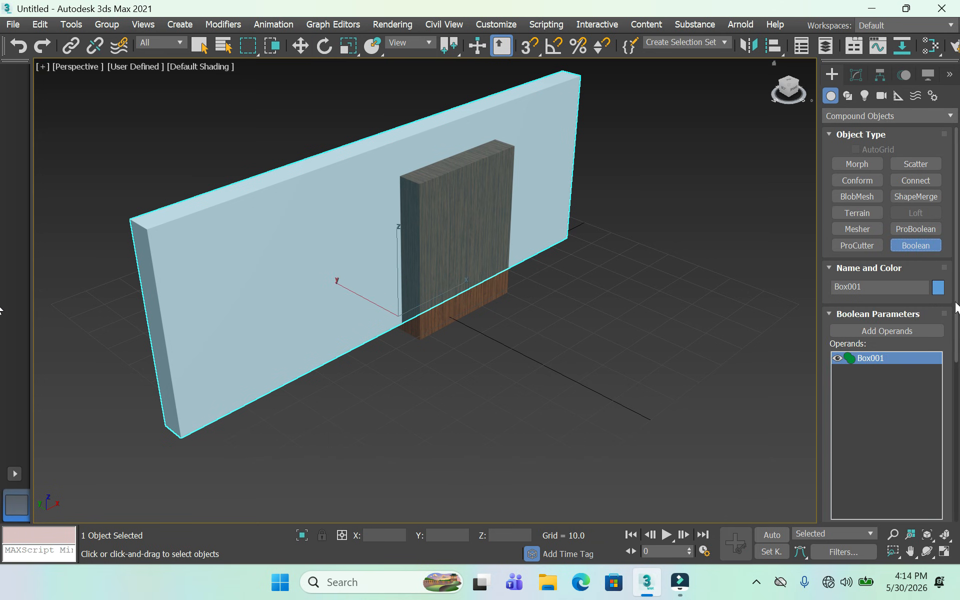
drag(955, 302, 956, 431)
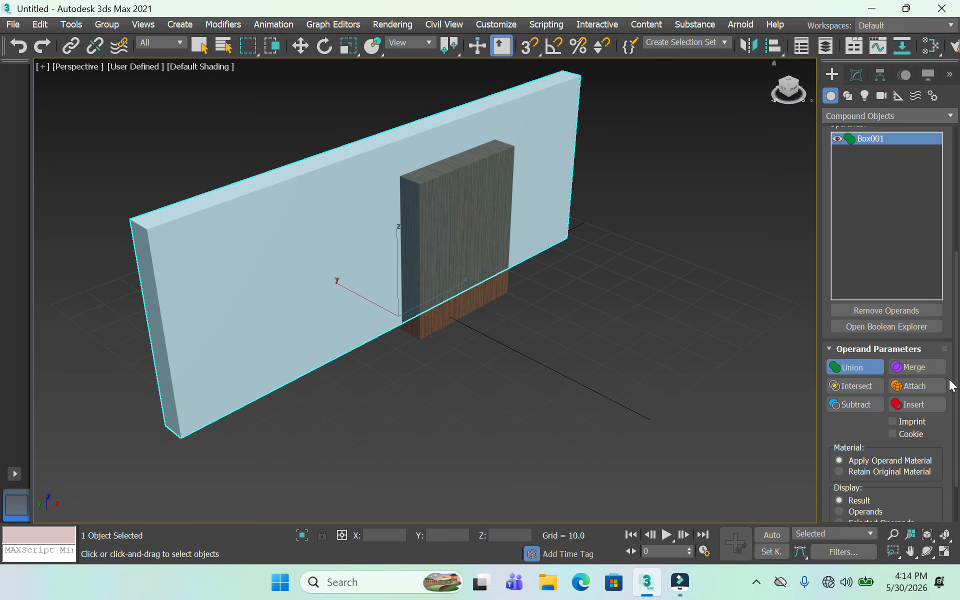
click(856, 409)
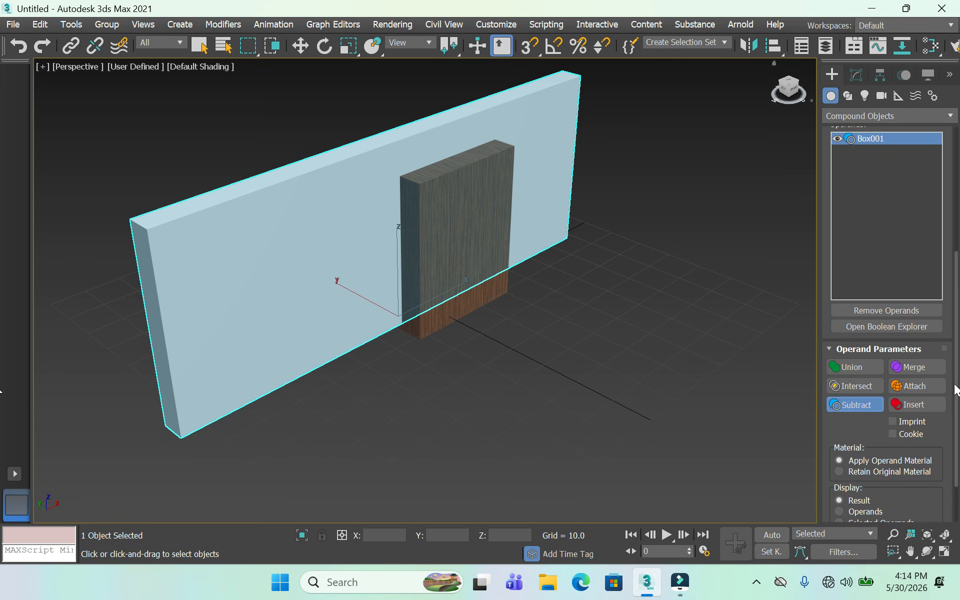
Add the wooden box as a Boolean operand to cut a doorway out of the wall.
drag(955, 383, 959, 330)
drag(1, 336, 1, 304)
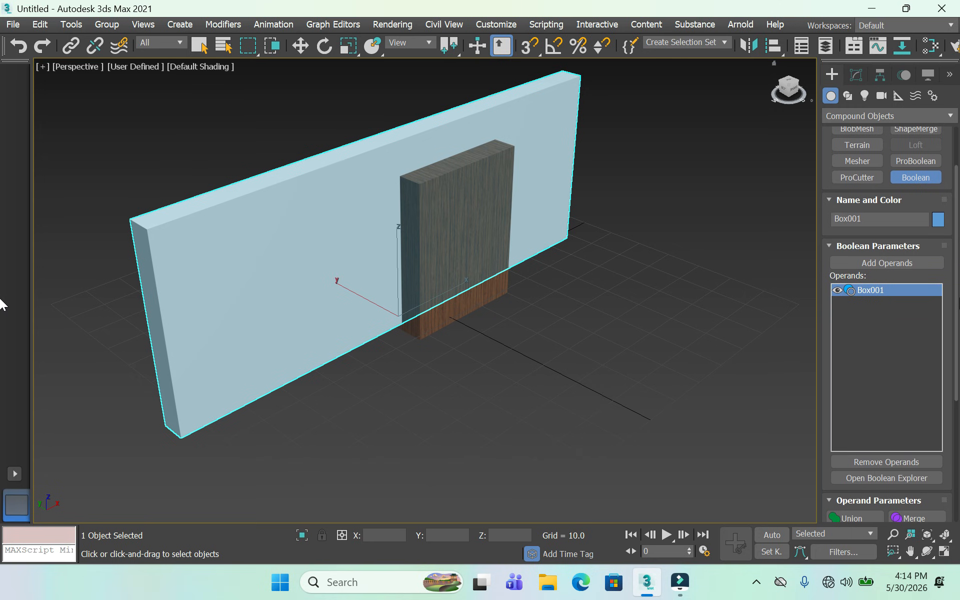
drag(959, 299, 959, 312)
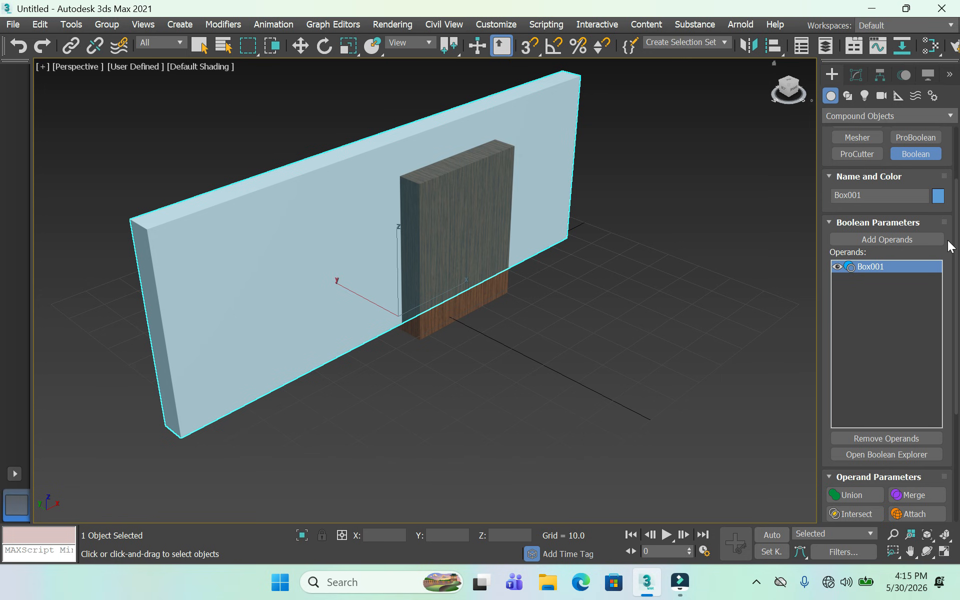
click(922, 241)
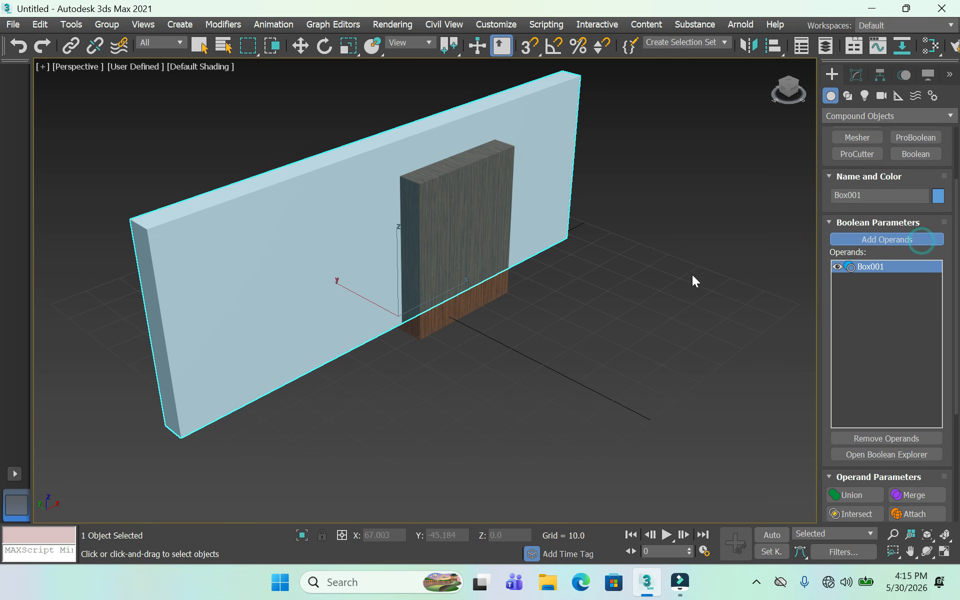
click(455, 231)
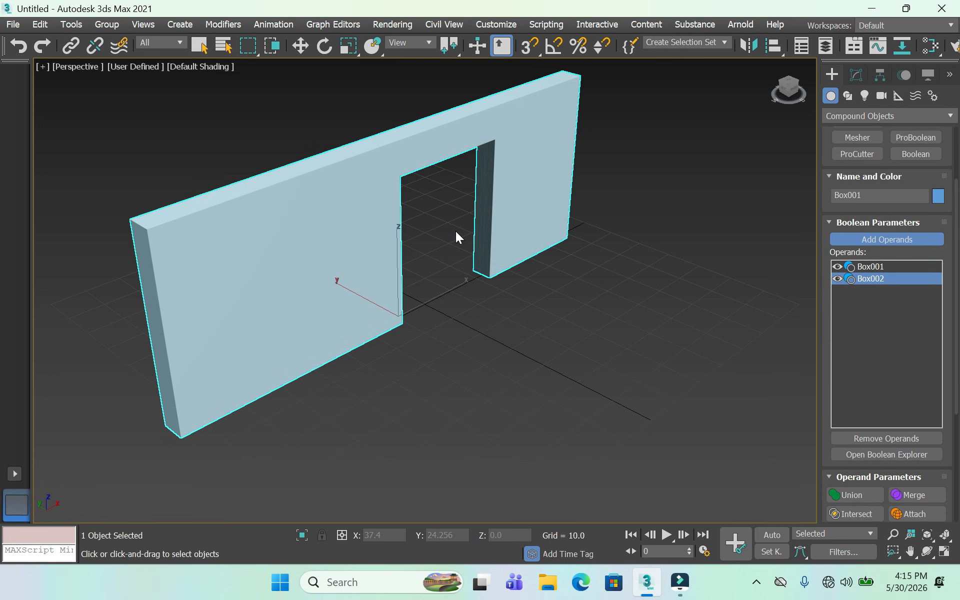
Switch the viewport shading to Flat Color and examine the inner faces of the doorway up close.
click(212, 66)
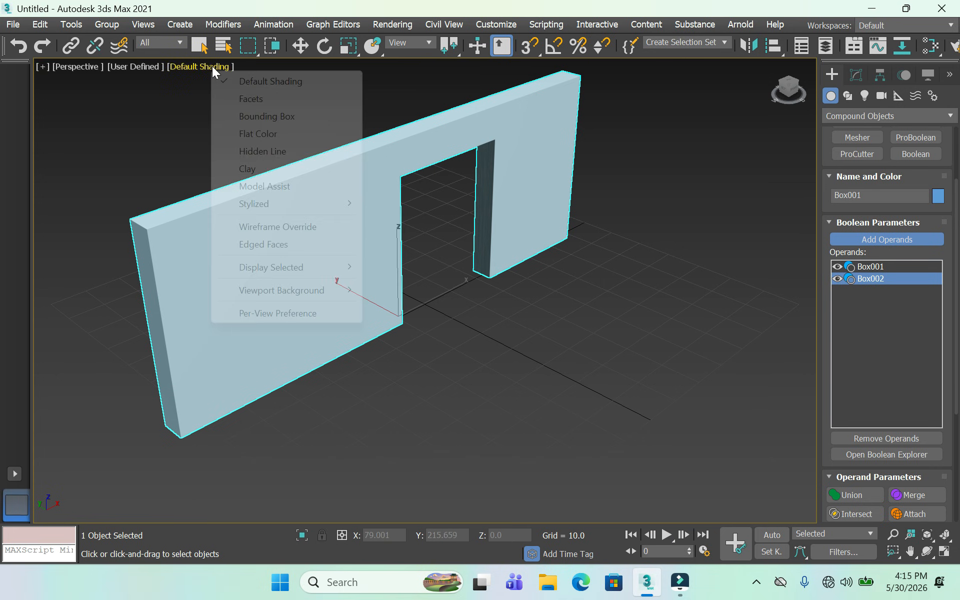
click(253, 134)
alt+middle_drag(532, 362, 546, 435)
scroll(453, 385, up, 5)
scroll(487, 421, down, 4)
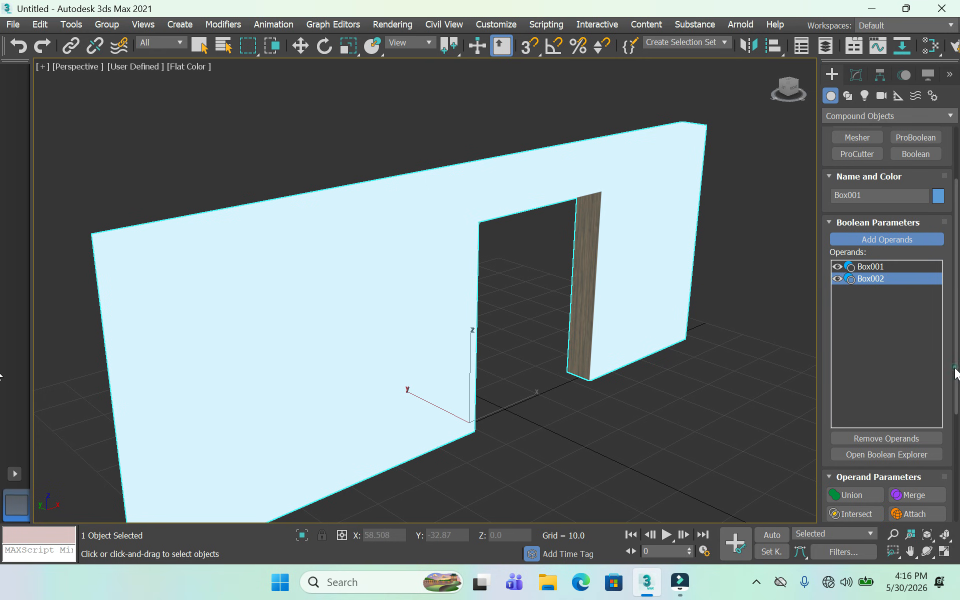
Undo the added operand and subtract the wooden box from the wall again using Retain Original Material.
drag(955, 373, 956, 484)
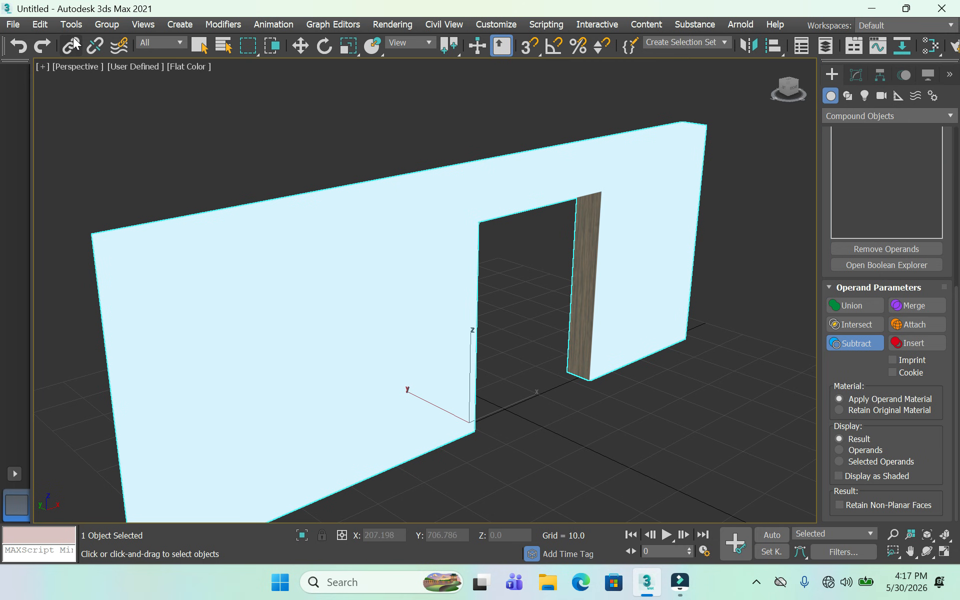
click(38, 28)
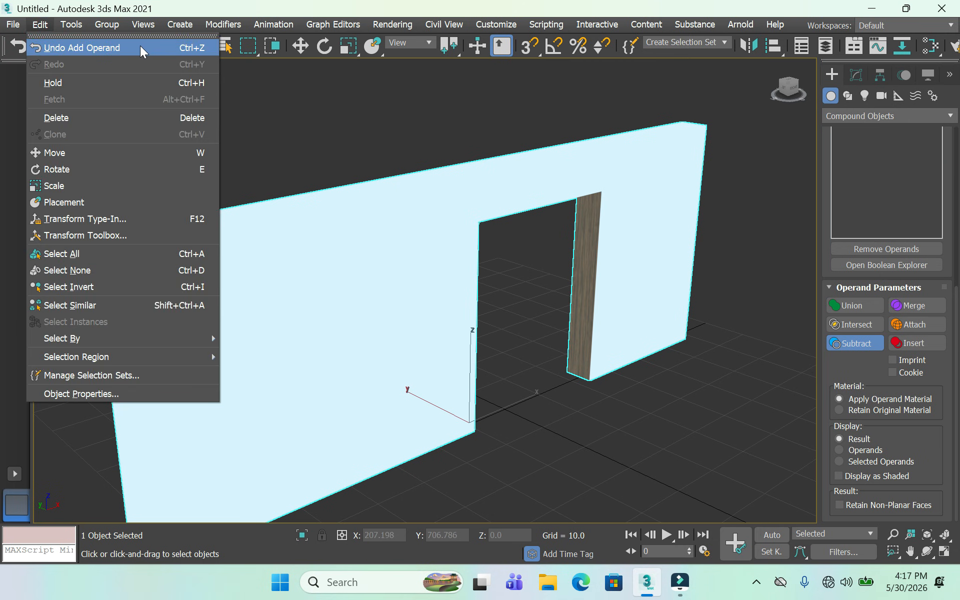
click(140, 48)
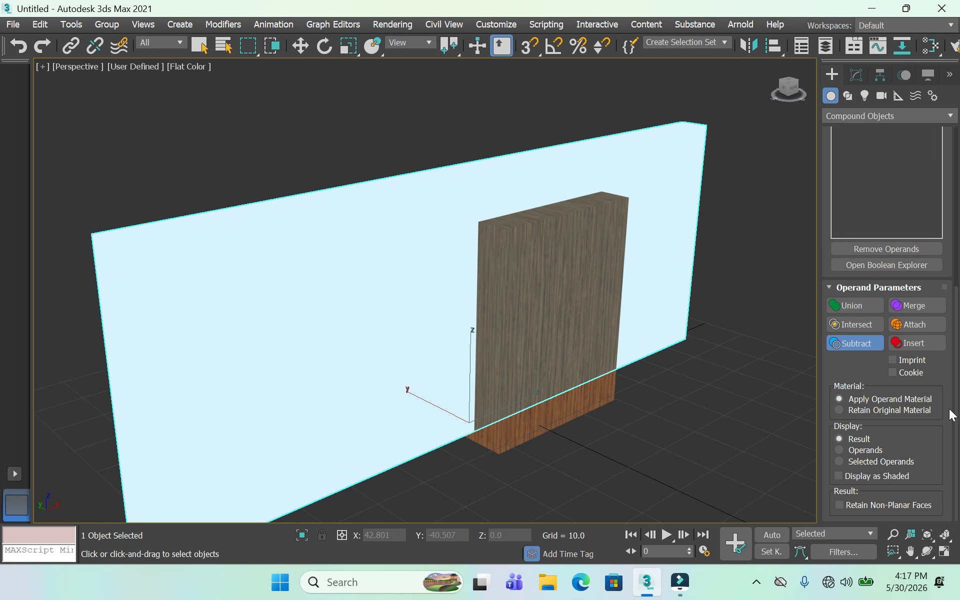
click(838, 410)
click(550, 313)
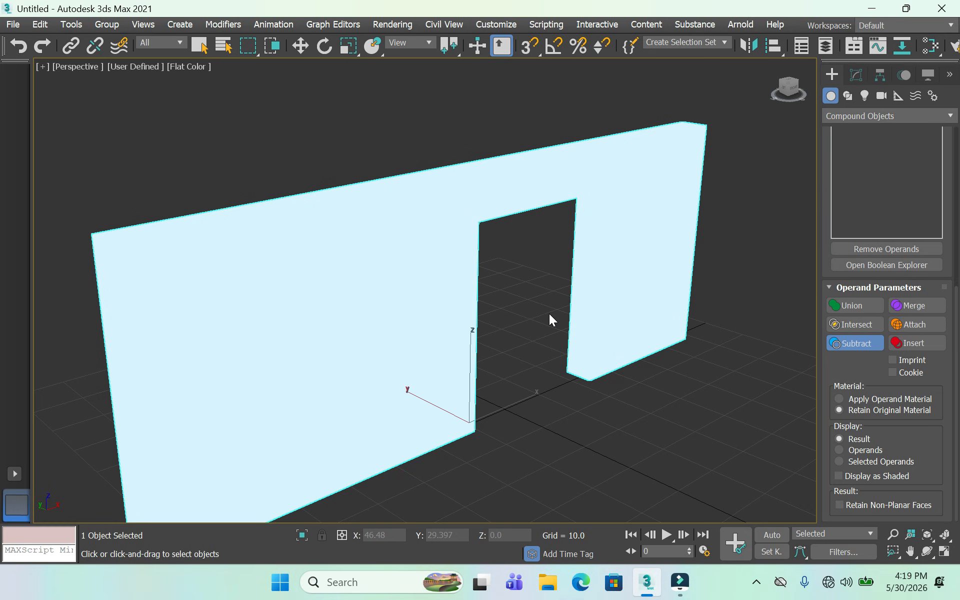
Return the viewport to Default Shading and try the Intersect and Union operations on the Boolean operand.
click(185, 69)
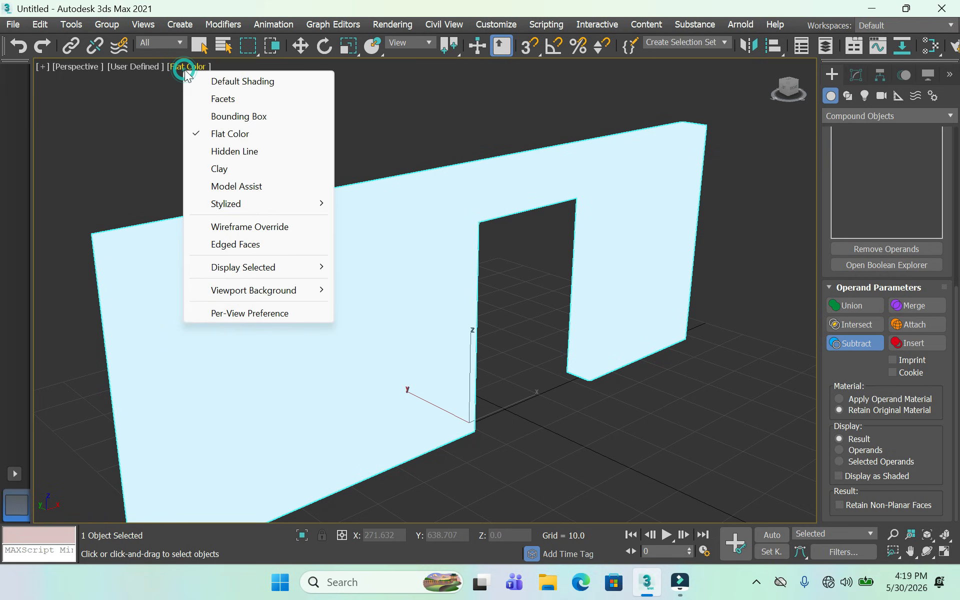
click(215, 81)
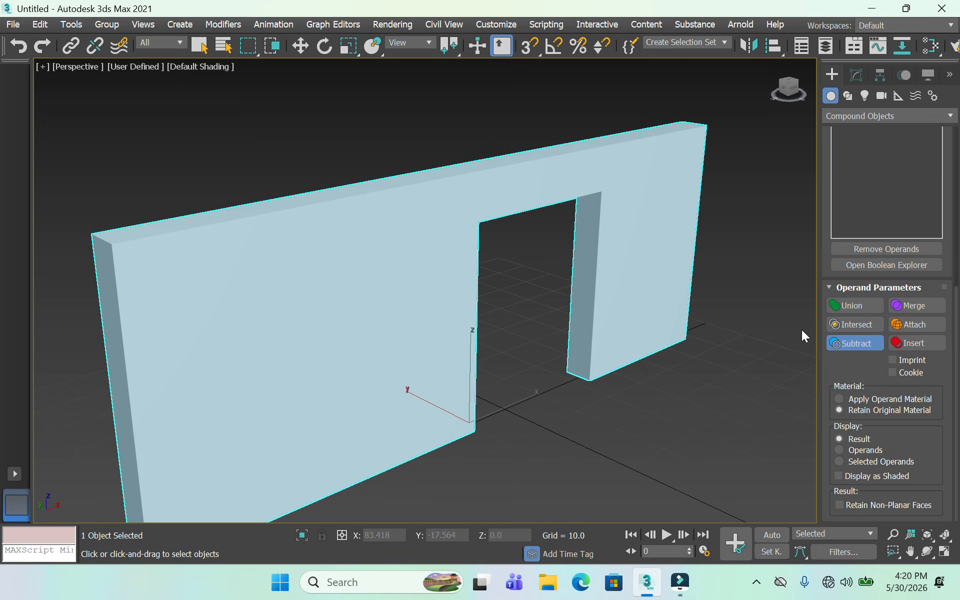
click(869, 323)
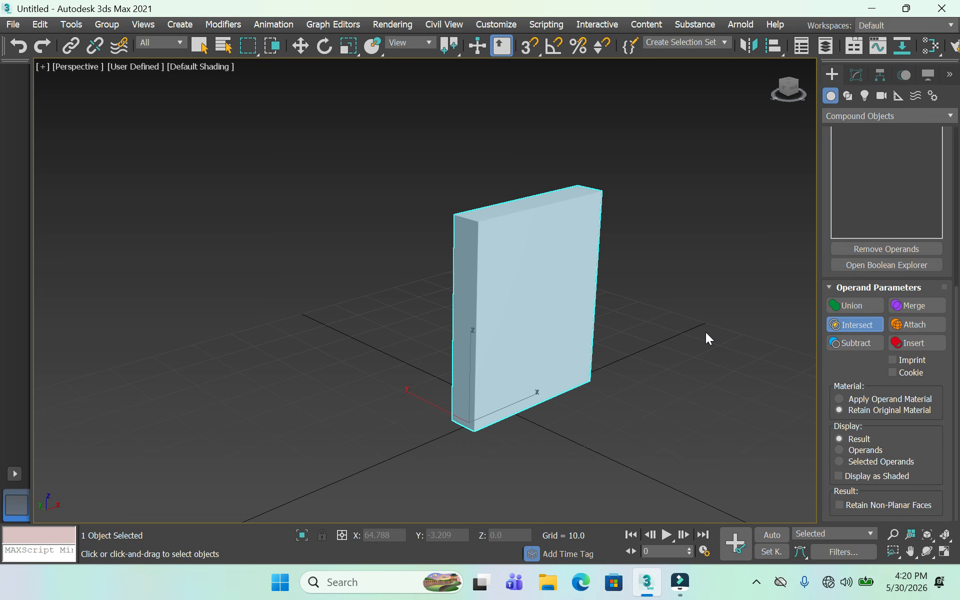
click(856, 305)
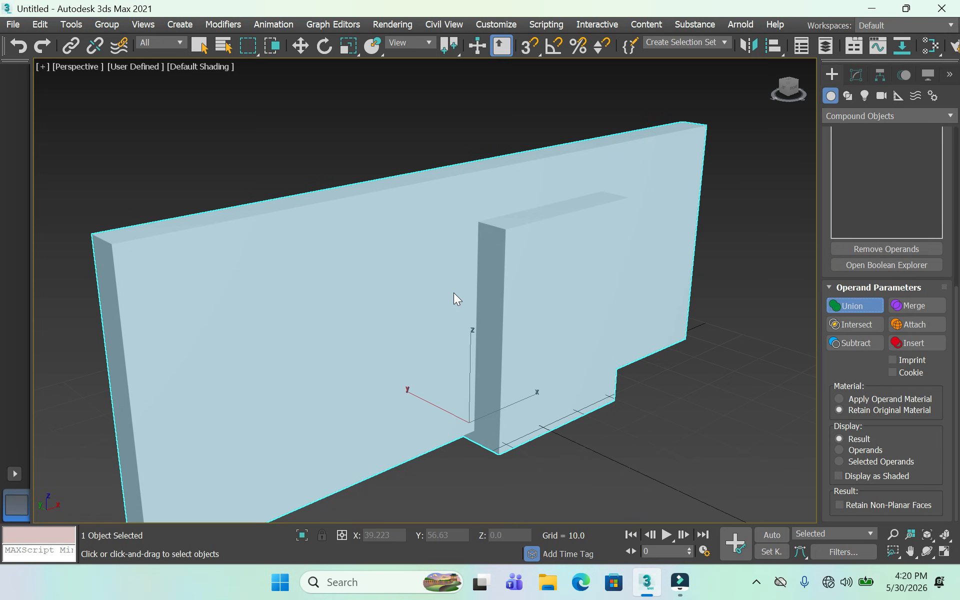
Set the Boolean operation to Merge, inspect its edges with Wireframe Override, and restore Default Shading.
click(931, 307)
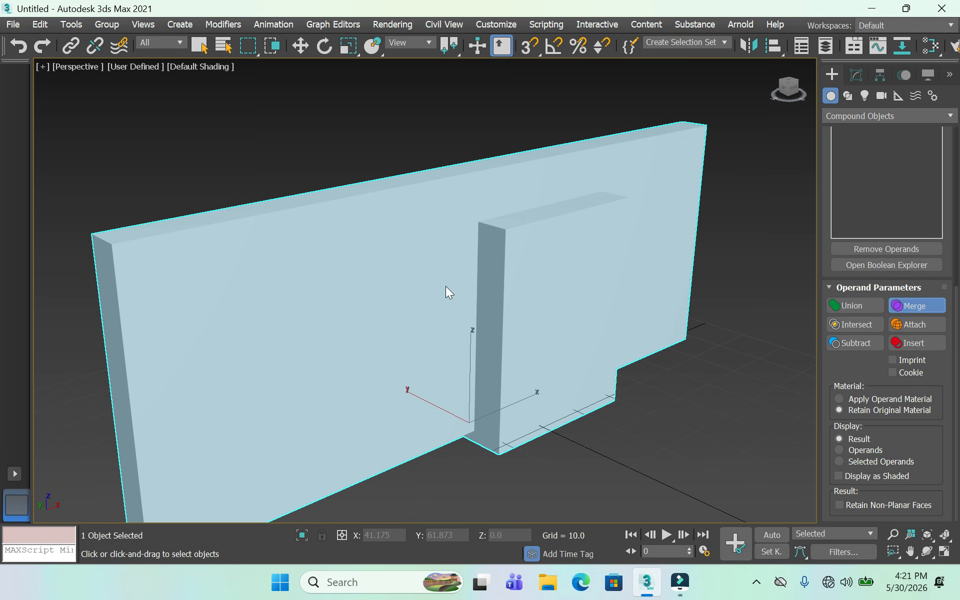
click(193, 68)
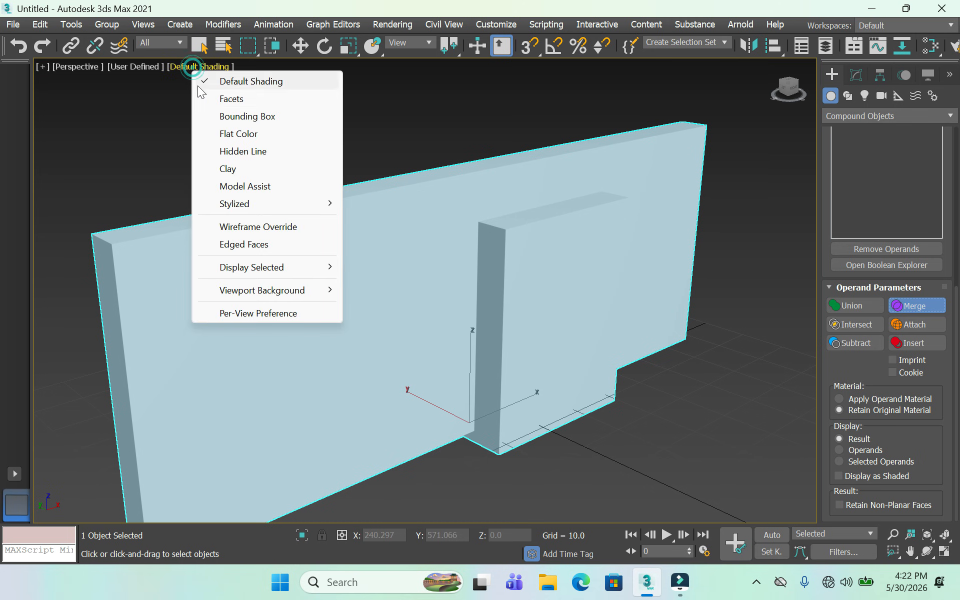
click(254, 226)
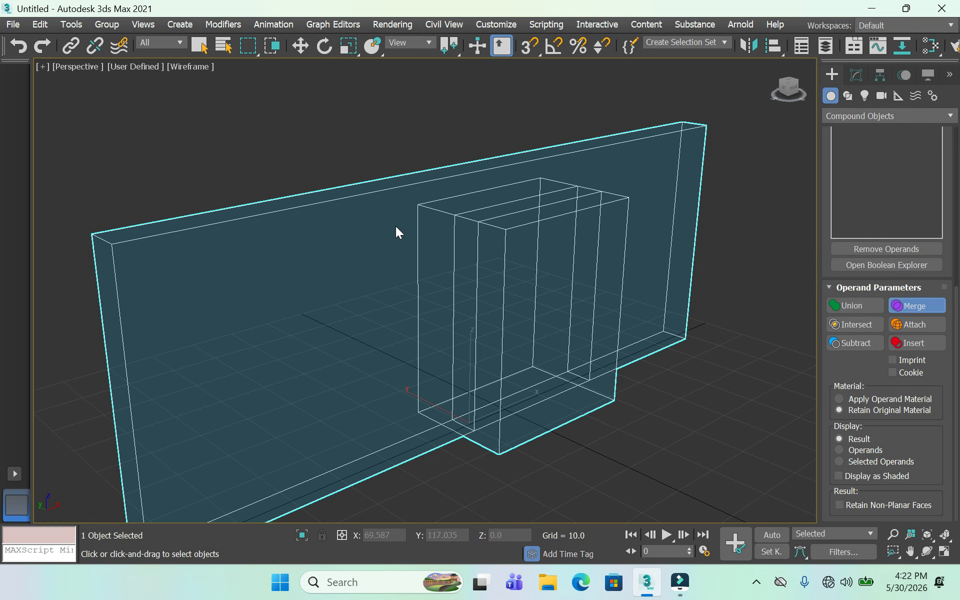
click(194, 67)
click(206, 80)
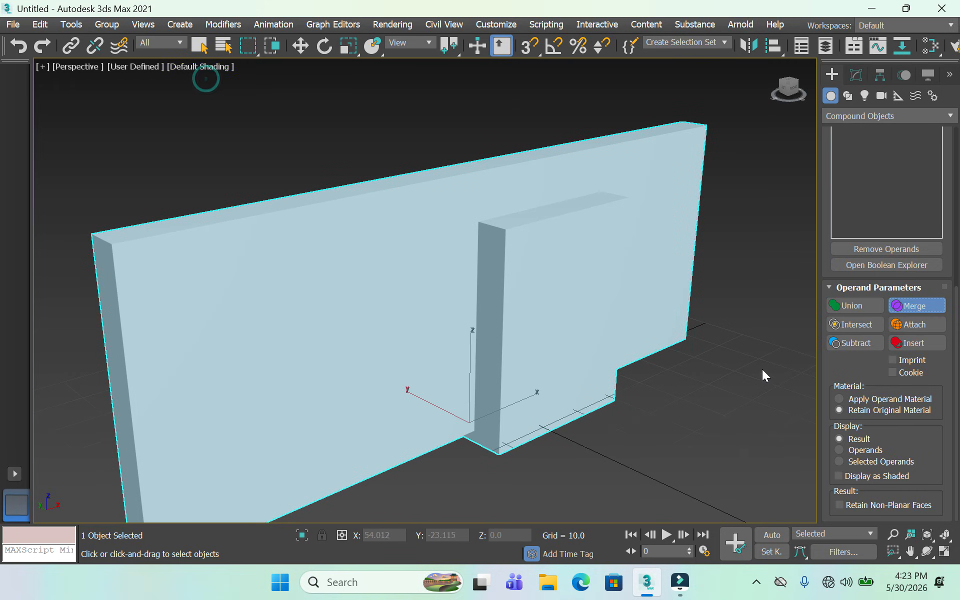
Set the Boolean operation to Attach, inspect the edges with Wireframe Override, and restore Default Shading.
click(941, 325)
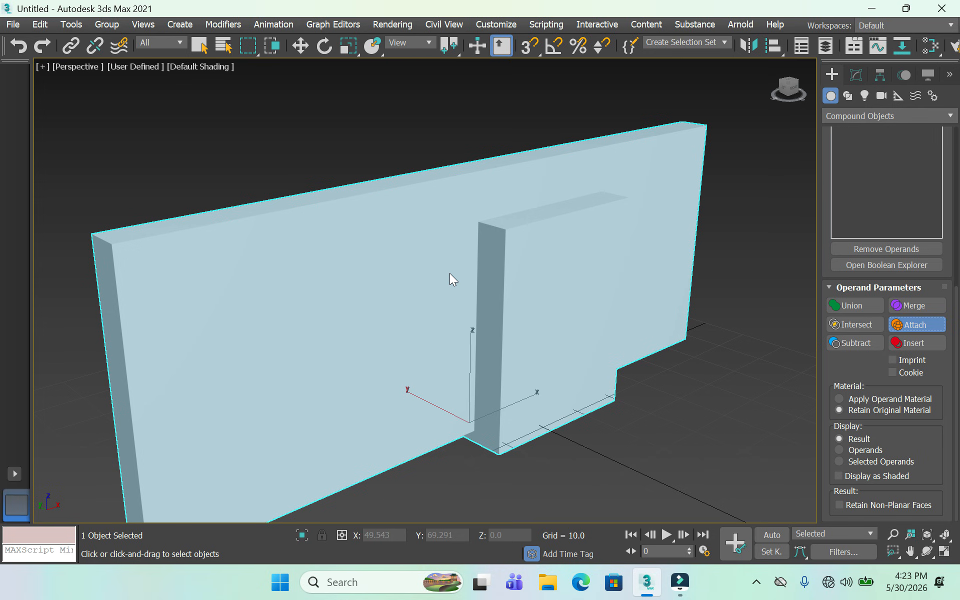
click(214, 65)
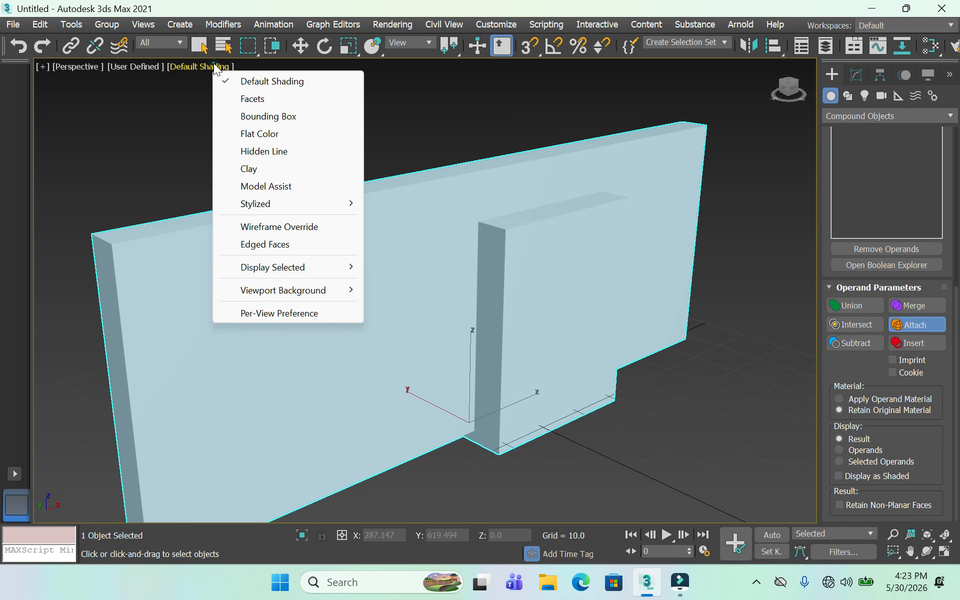
click(279, 228)
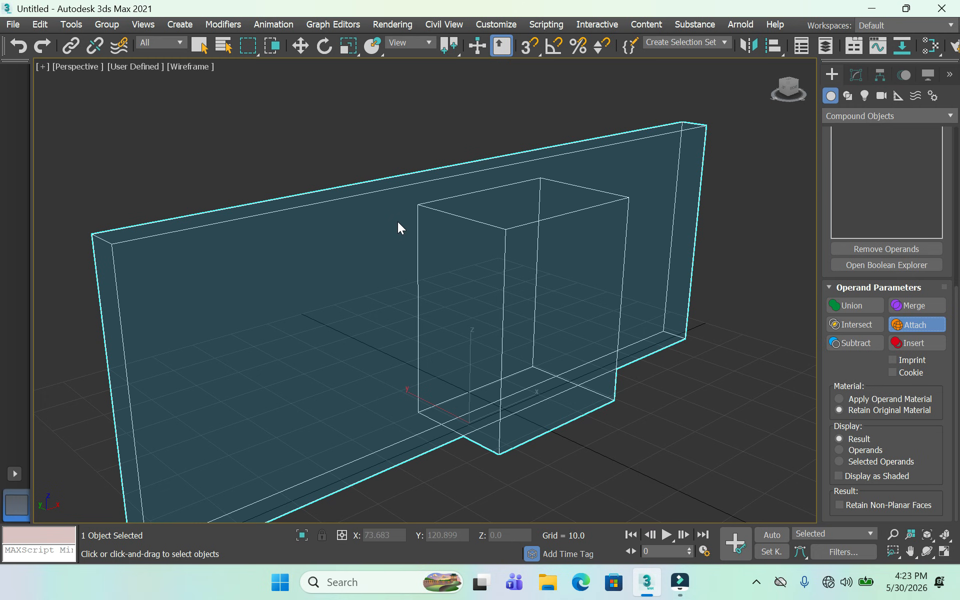
click(185, 68)
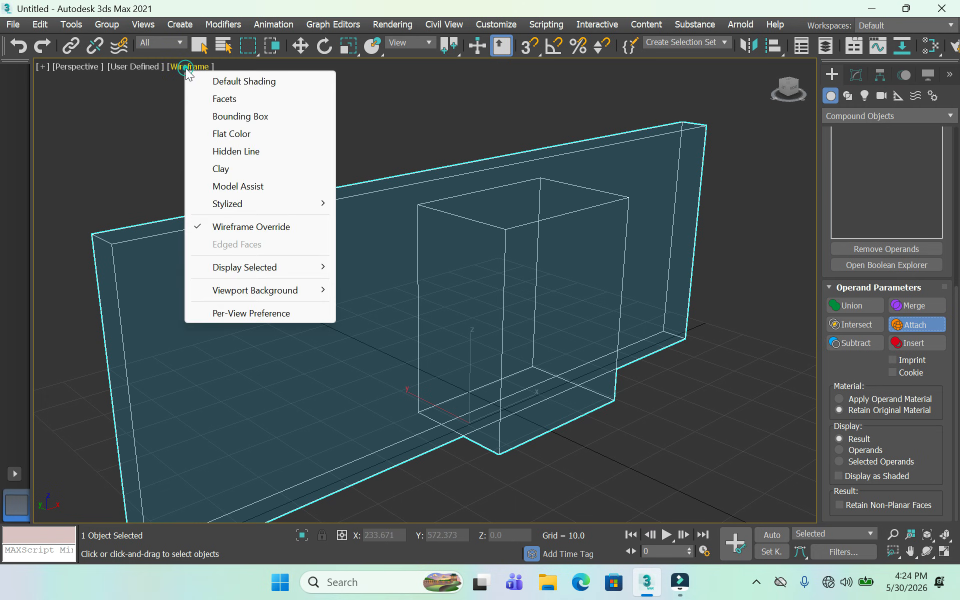
click(227, 82)
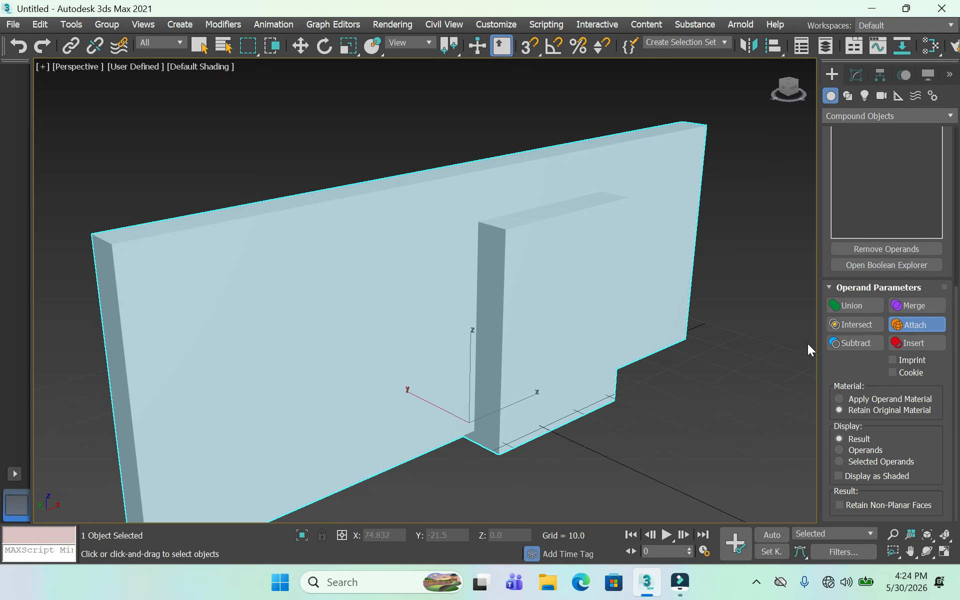
Try the Insert operation on the operand and set it back to Subtract.
click(906, 340)
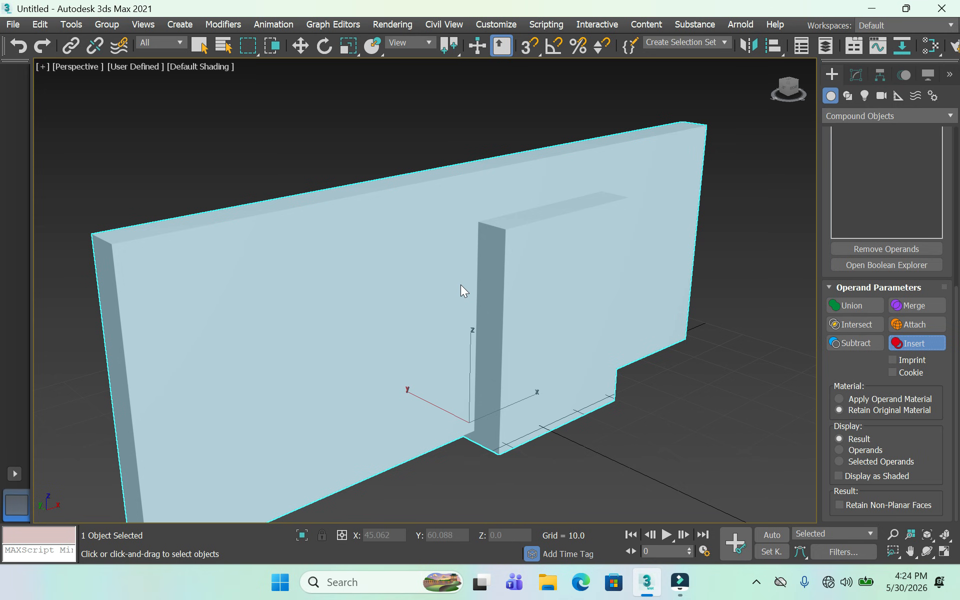
click(850, 342)
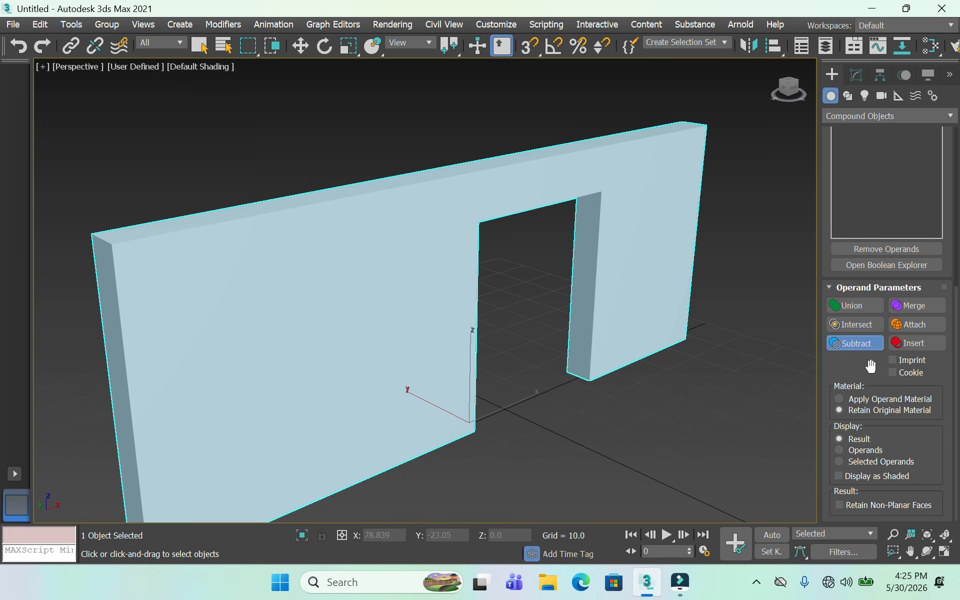
Enable Imprint for the subtraction and show Edged Faces in the viewport.
click(891, 361)
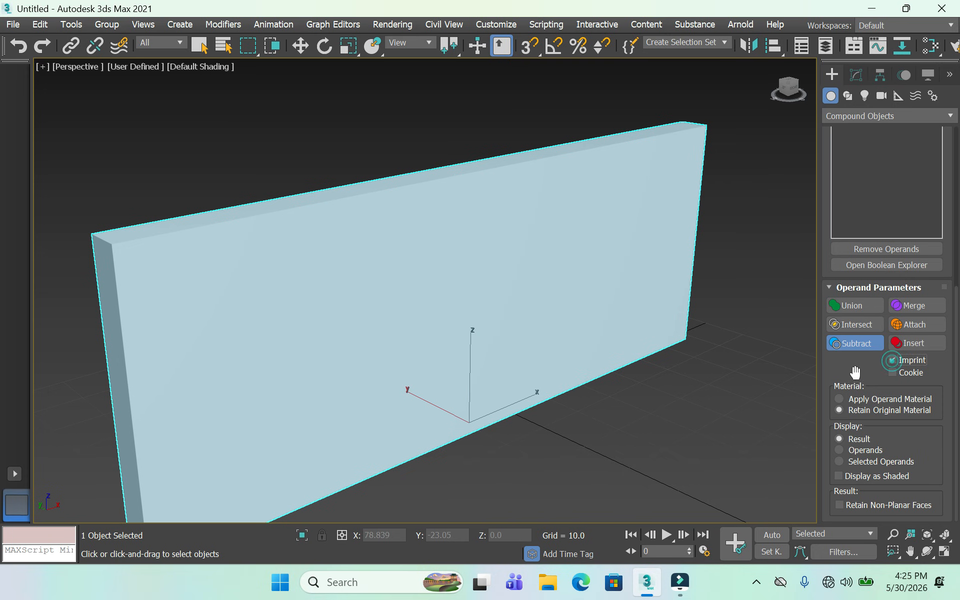
click(208, 68)
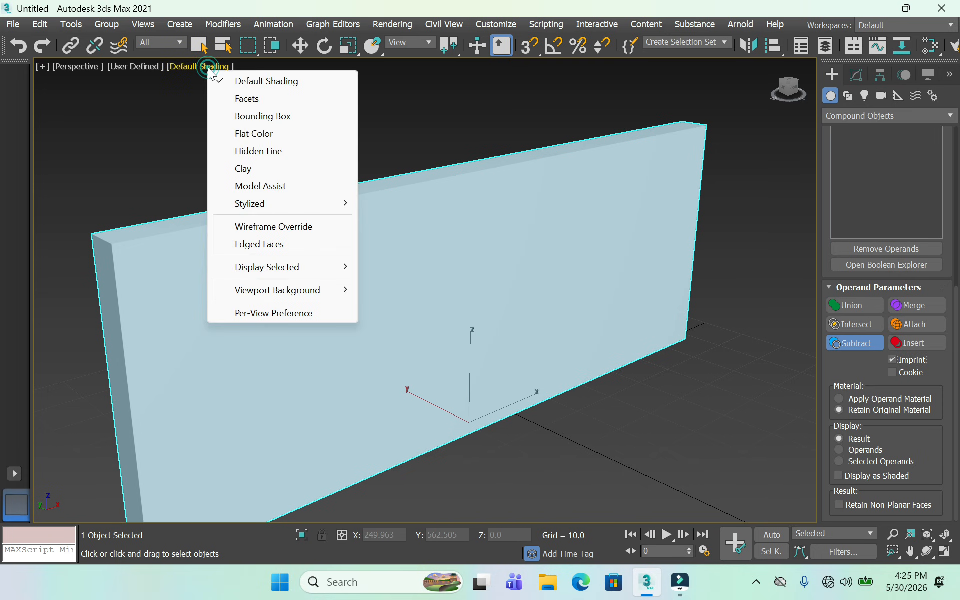
click(270, 244)
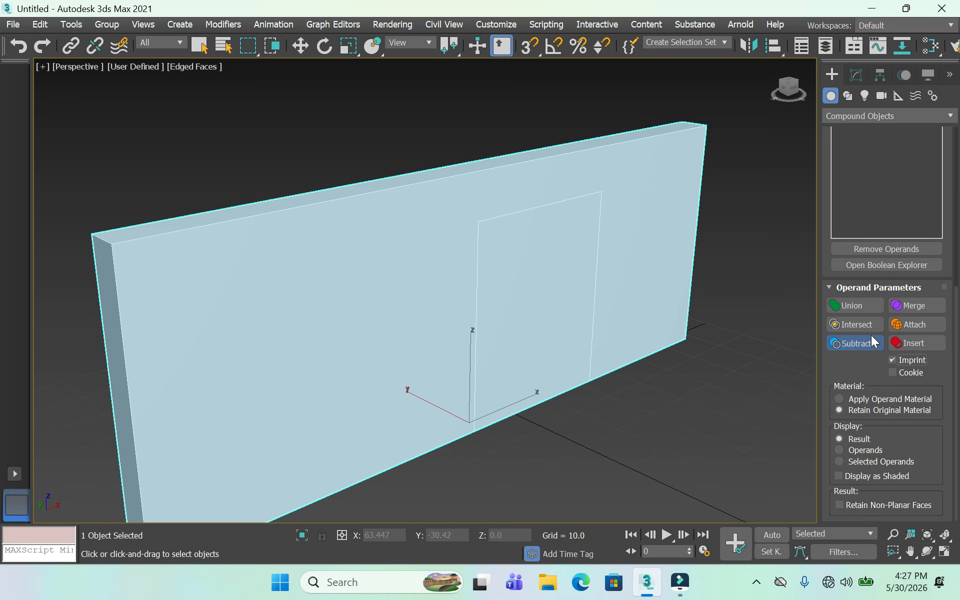
Try Intersect, Union and Merge with Imprint enabled, and return the operation to Subtract.
click(871, 325)
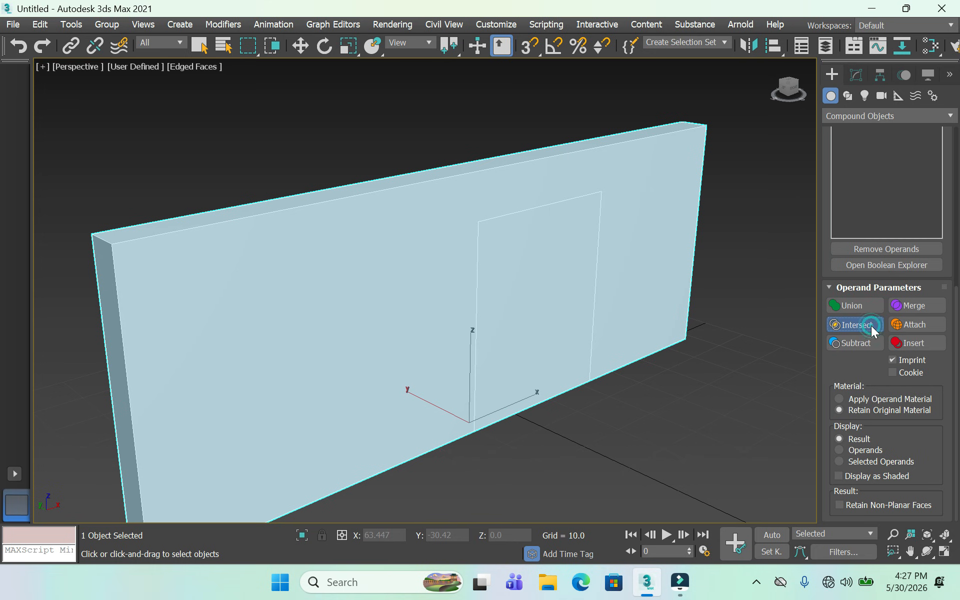
click(868, 305)
click(926, 305)
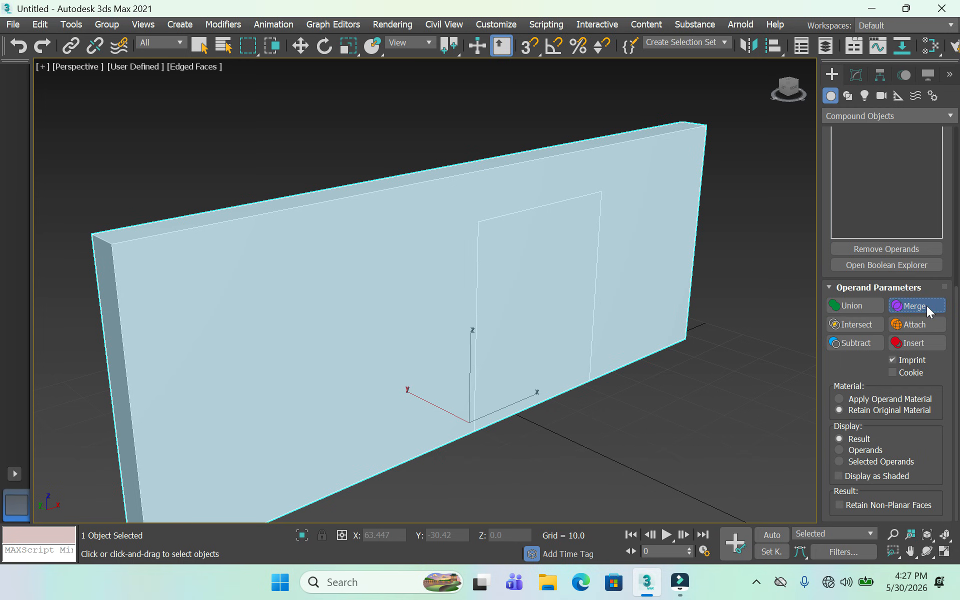
click(862, 344)
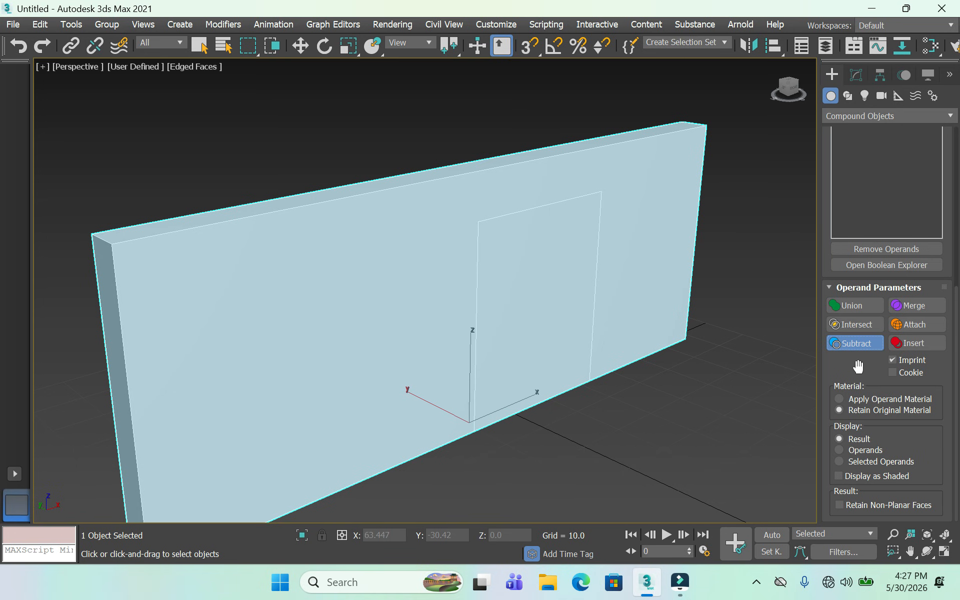
Disable Imprint for the subtraction and turn off Edged Faces in the viewport.
click(892, 363)
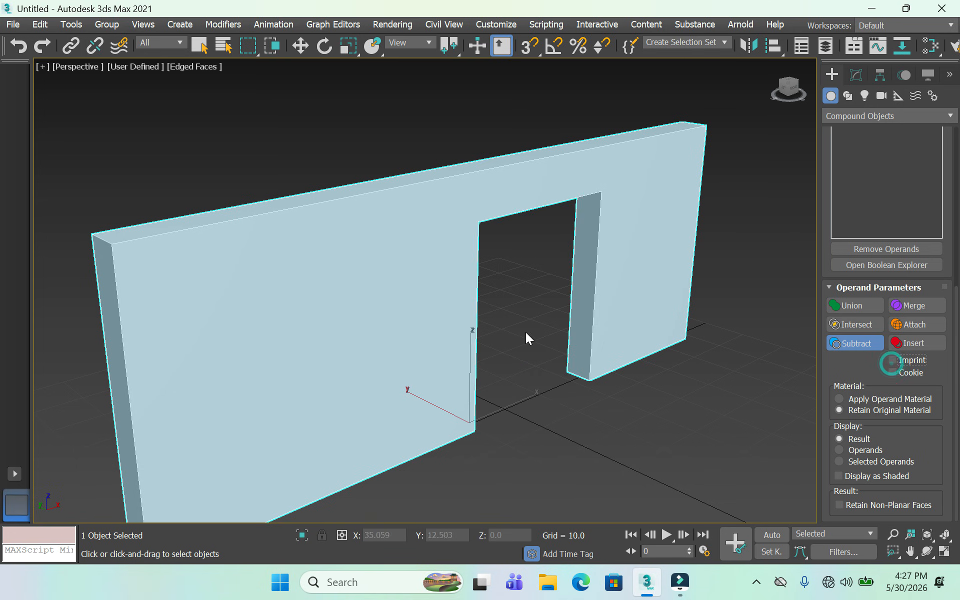
click(193, 66)
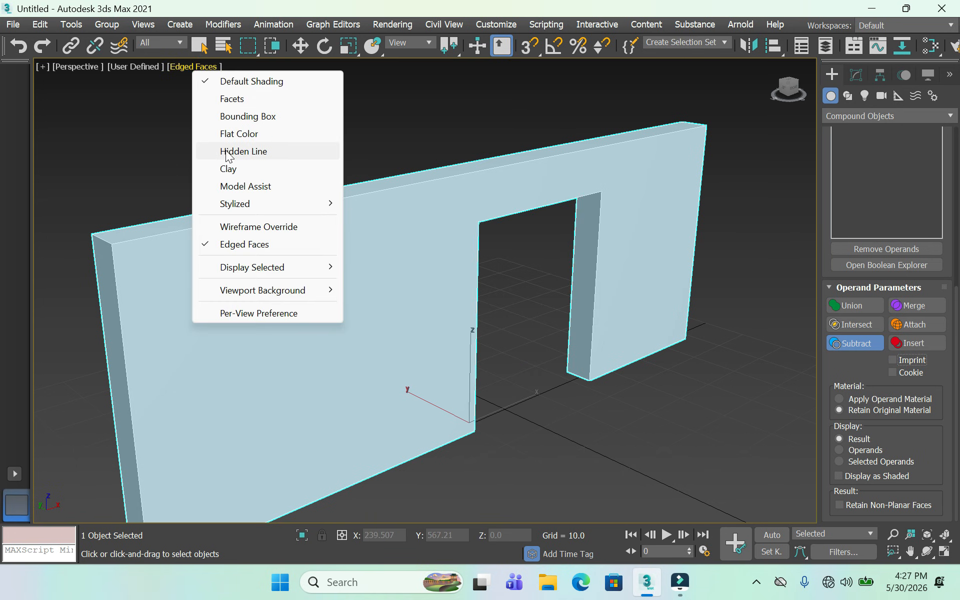
click(236, 241)
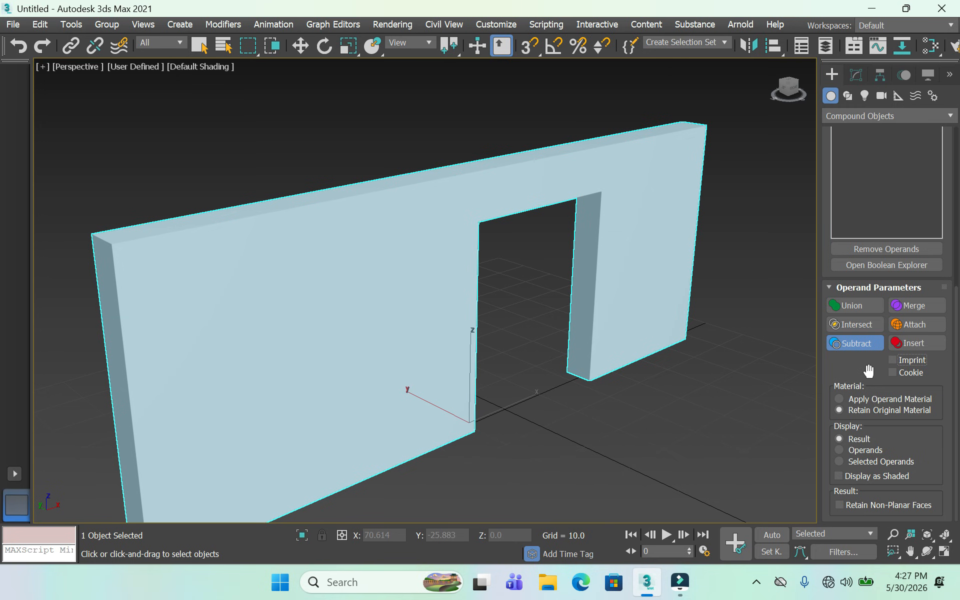
Enable Cookie for the subtraction and switch the viewport shading to Facets.
click(893, 372)
click(209, 69)
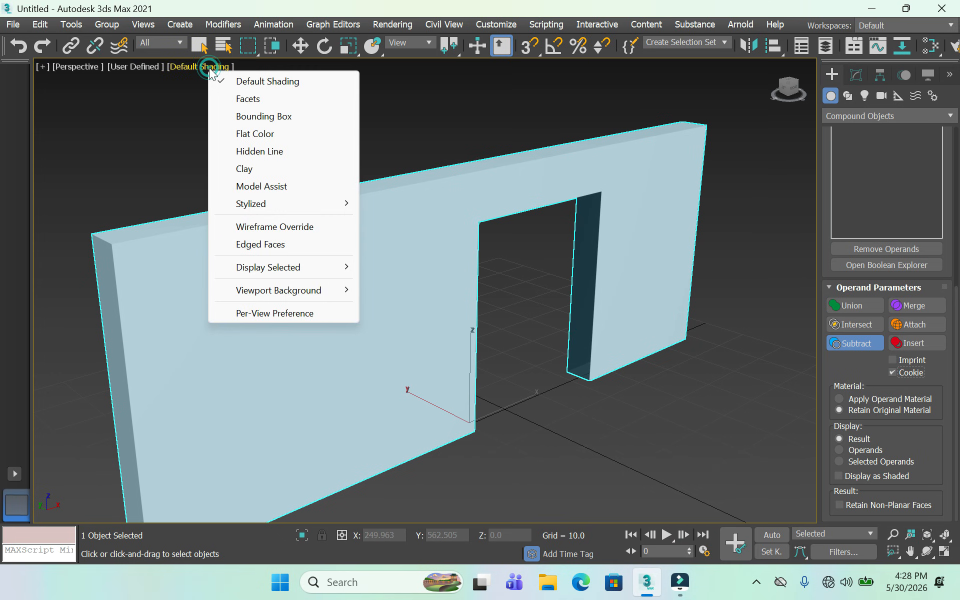
click(252, 99)
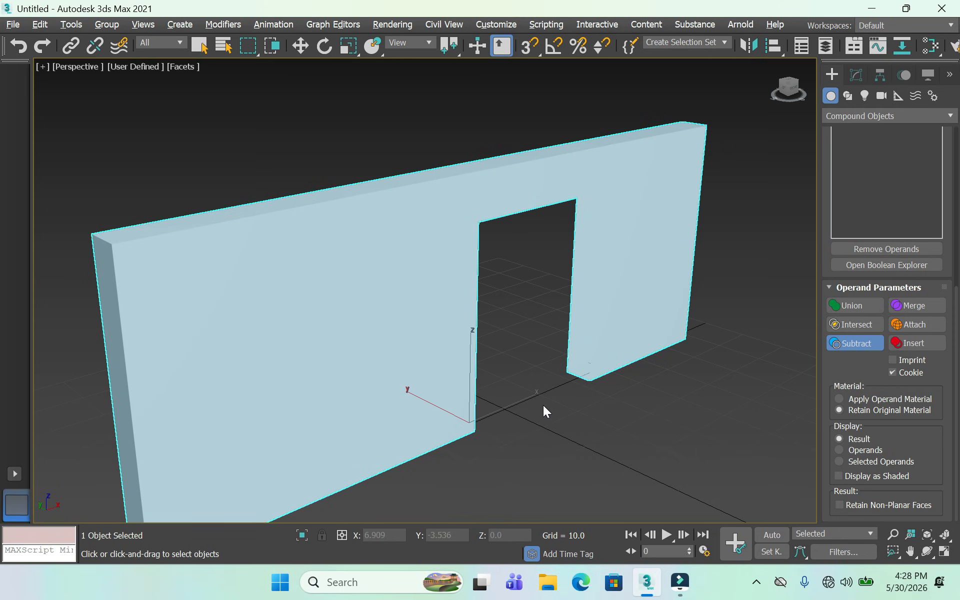
Examine the doorway opening and the inside of the wall up close from several angles.
alt+middle_drag(543, 405, 517, 417)
scroll(527, 403, up, 4)
middle_drag(427, 389, 447, 449)
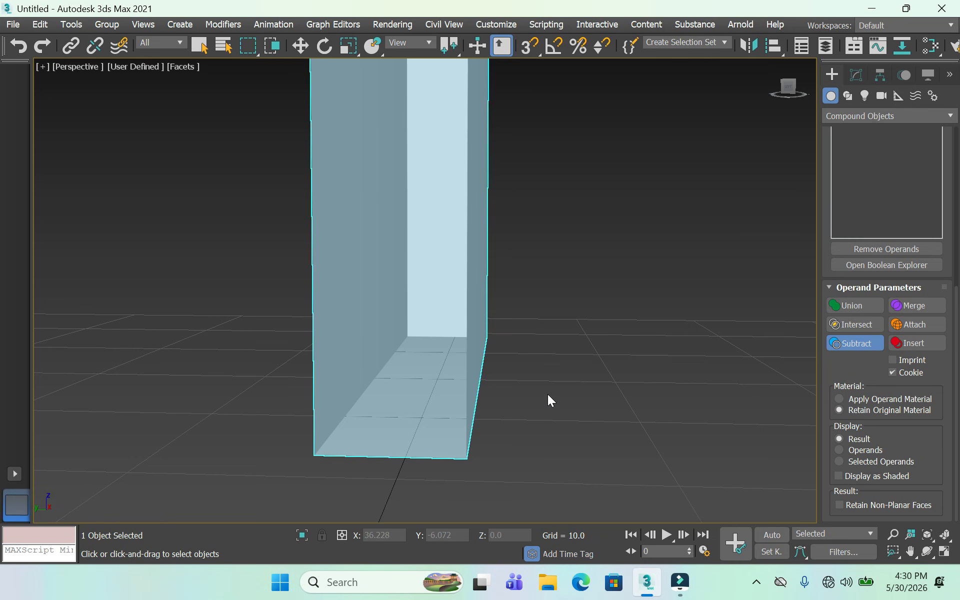
alt+middle_drag(548, 394, 580, 367)
scroll(577, 381, down, 5)
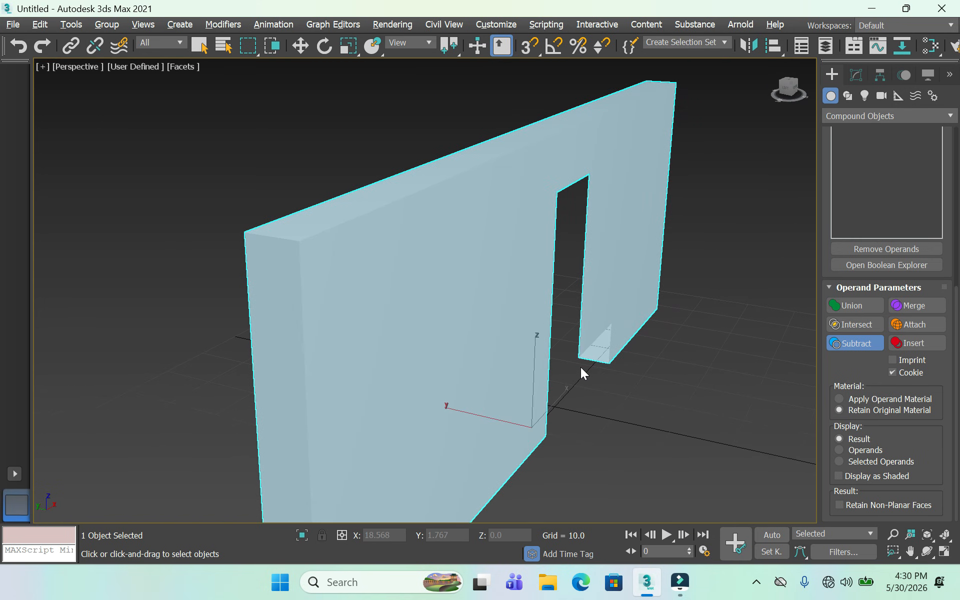
alt+middle_drag(601, 407, 592, 394)
scroll(590, 392, up, 4)
scroll(593, 390, down, 2)
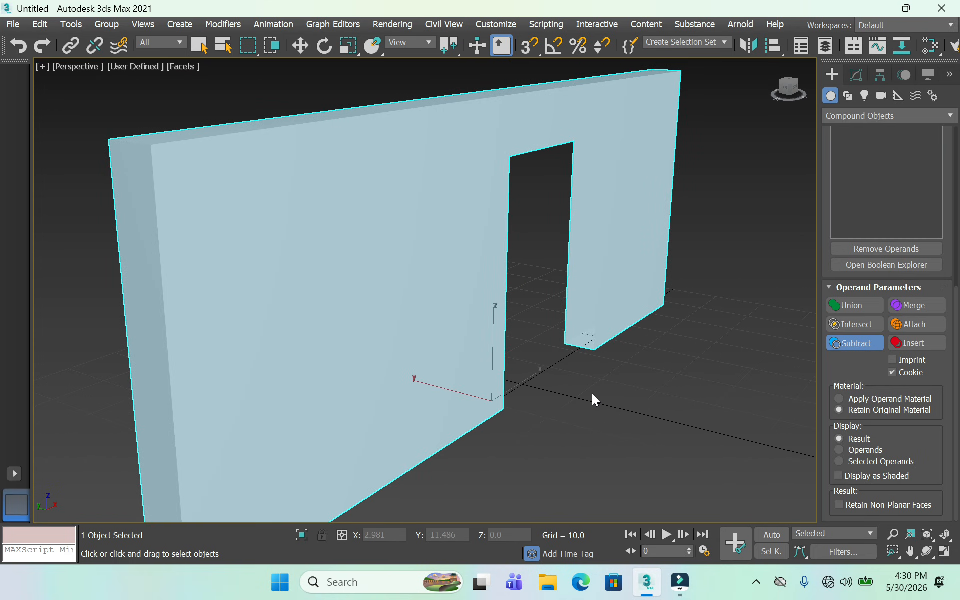
Restore Default Shading in the viewport and disable Cookie for the subtraction.
click(186, 68)
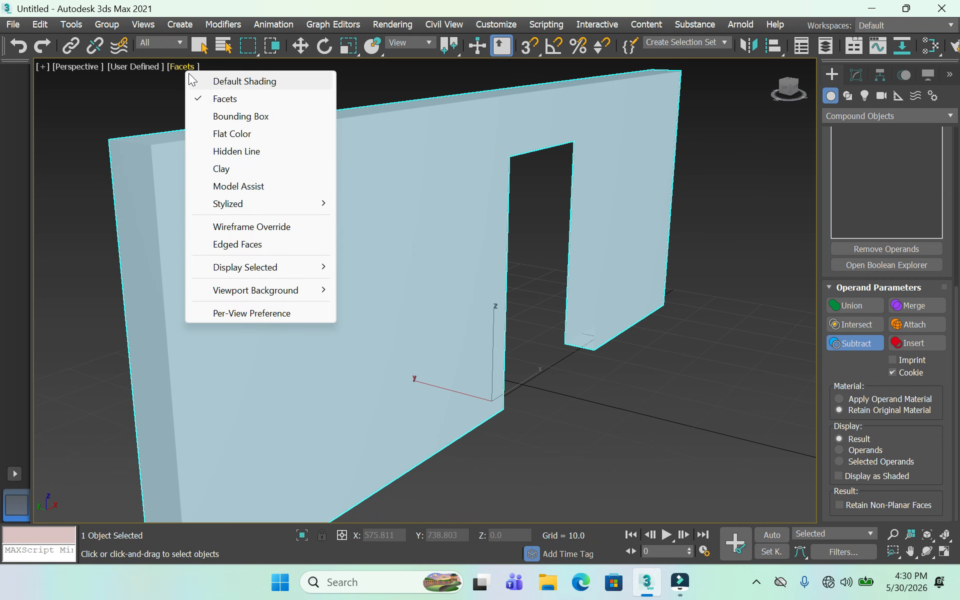
click(227, 81)
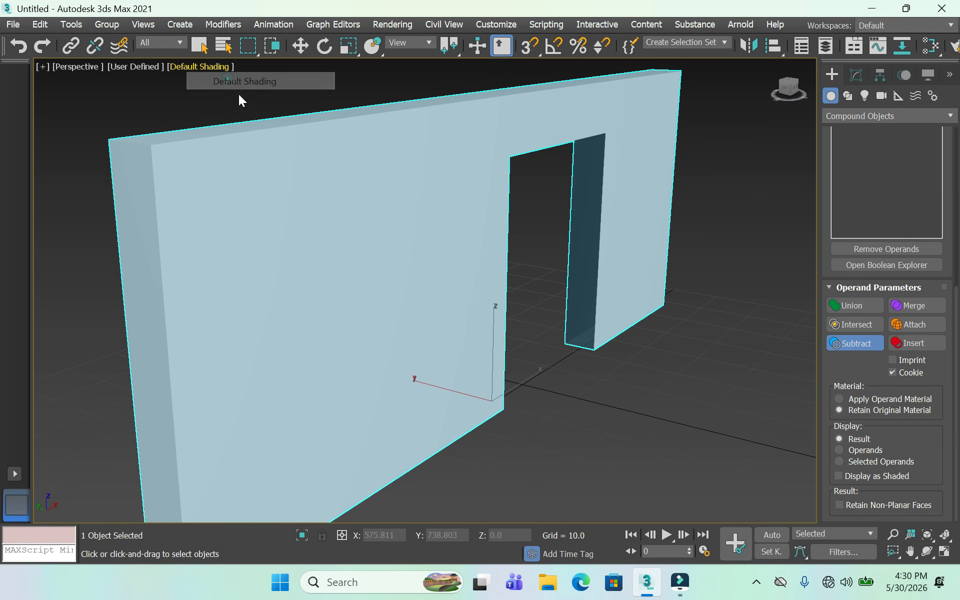
click(892, 373)
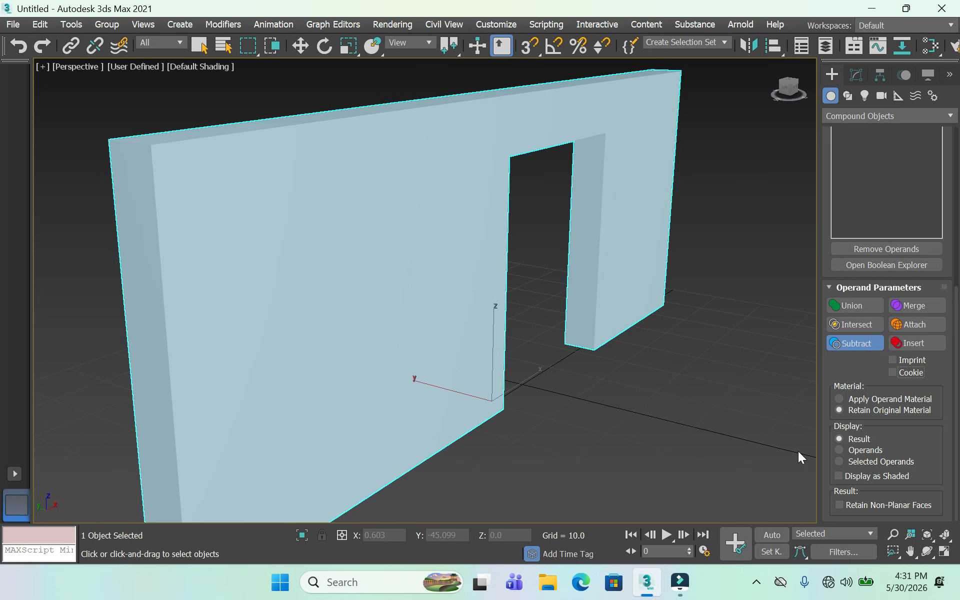
Display the Boolean's operands instead of the result, and toggle Display as Shaded on and back off.
click(840, 449)
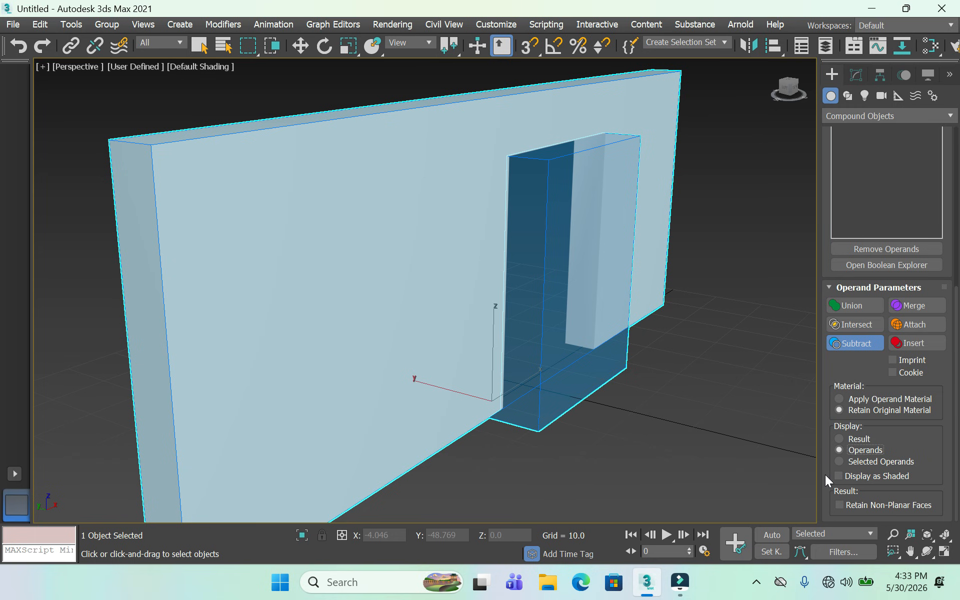
click(838, 476)
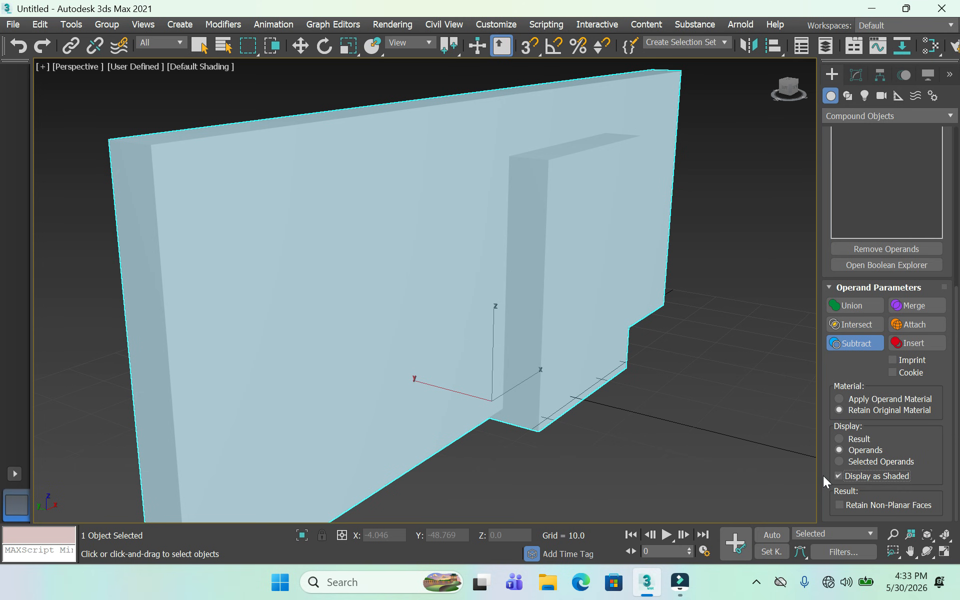
click(834, 476)
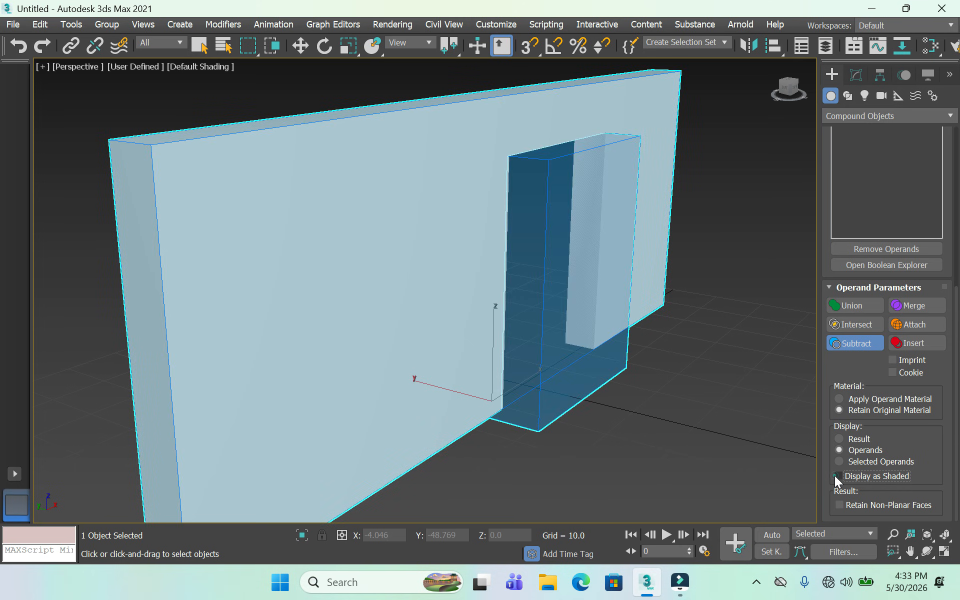
Display the Boolean's result and set the base box height of the doorway operand Box002 to 45.75.
click(838, 437)
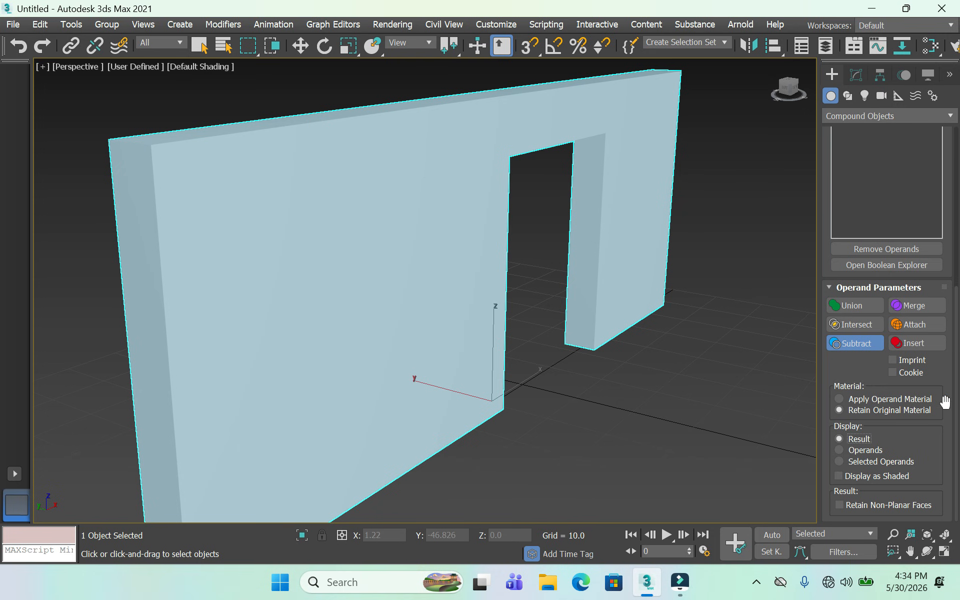
drag(957, 406, 958, 297)
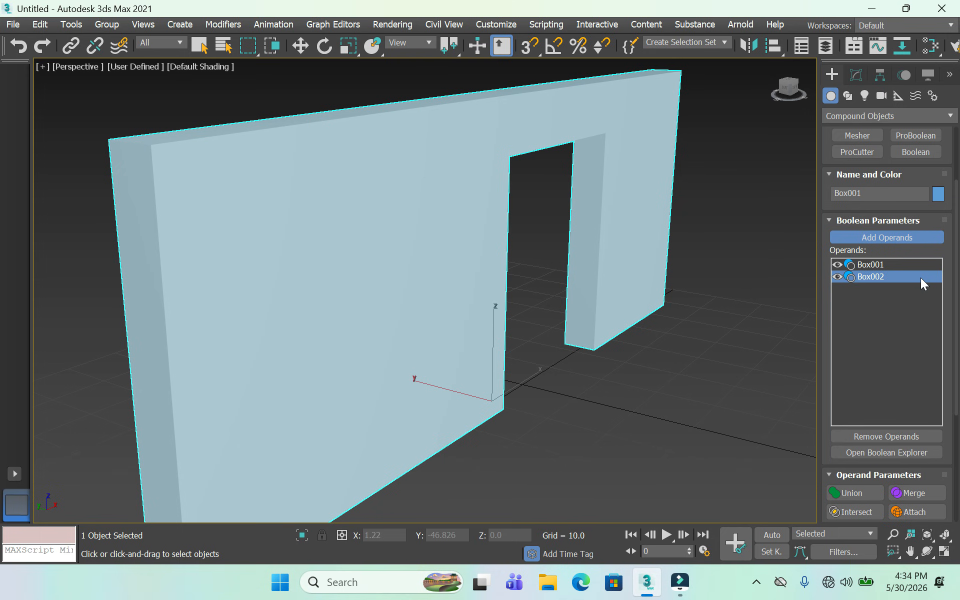
click(856, 76)
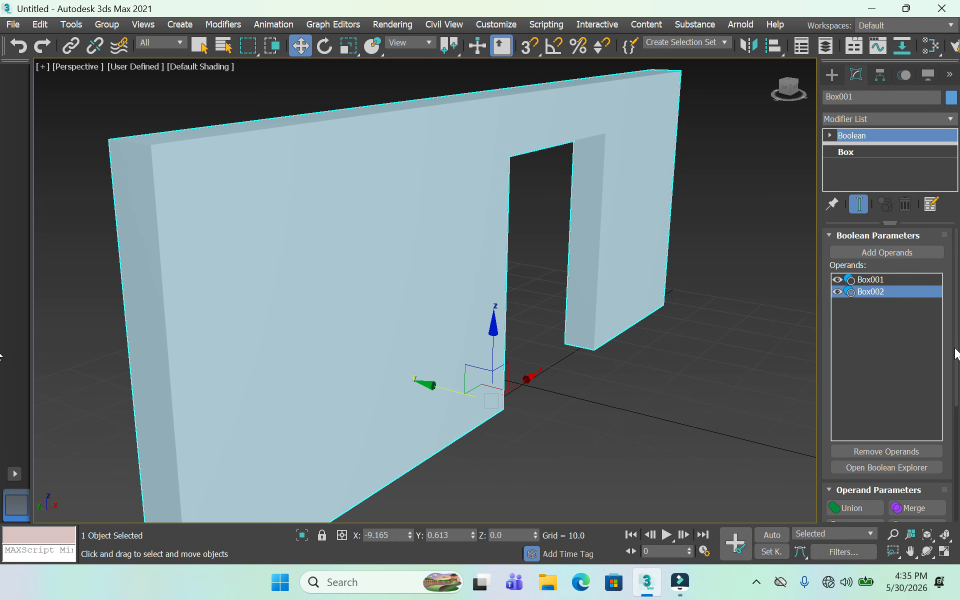
click(884, 153)
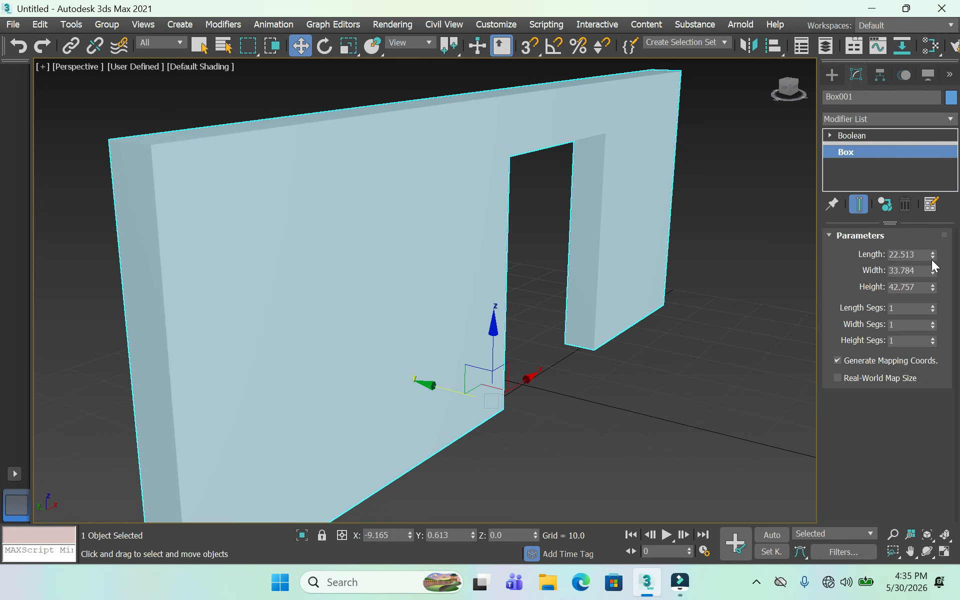
mouse_move(933, 272)
mouse_down()
mouse_move(953, 159)
mouse_move(933, 286)
mouse_move(939, 234)
mouse_move(940, 283)
mouse_up()
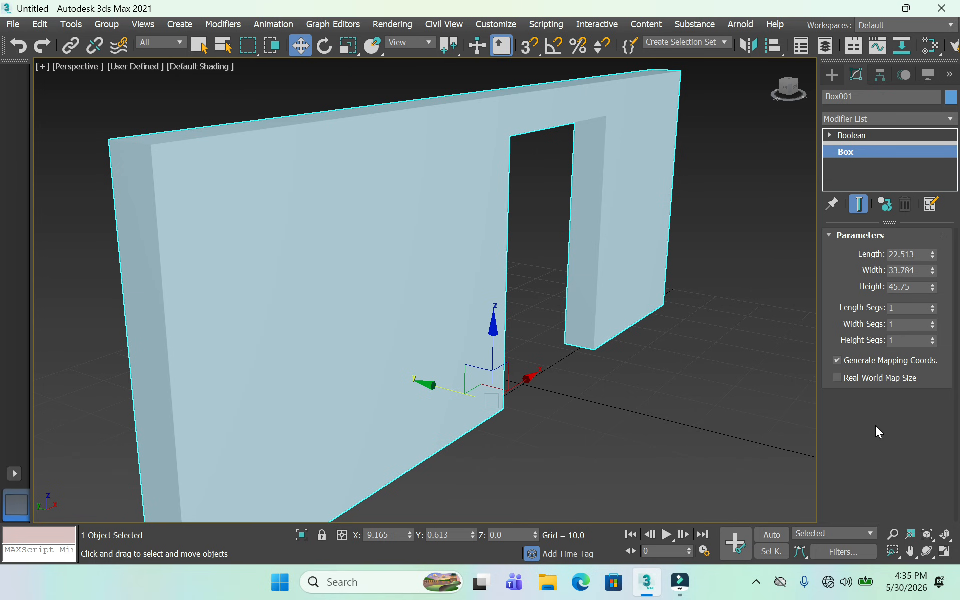
Resize the base box of the wall operand Box001 to length 3.774, width 69.635 and height 47.034.
click(829, 135)
click(873, 133)
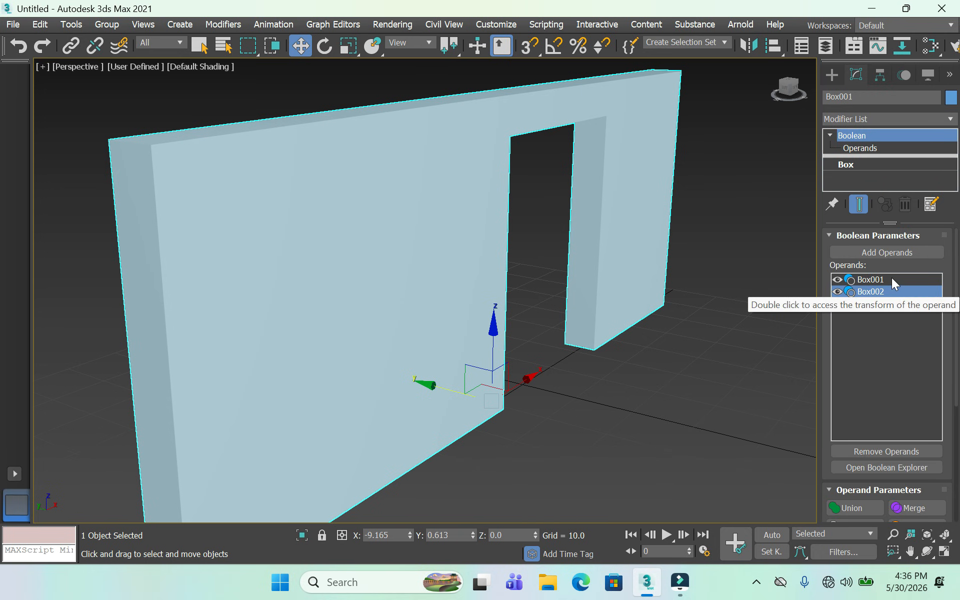
click(892, 279)
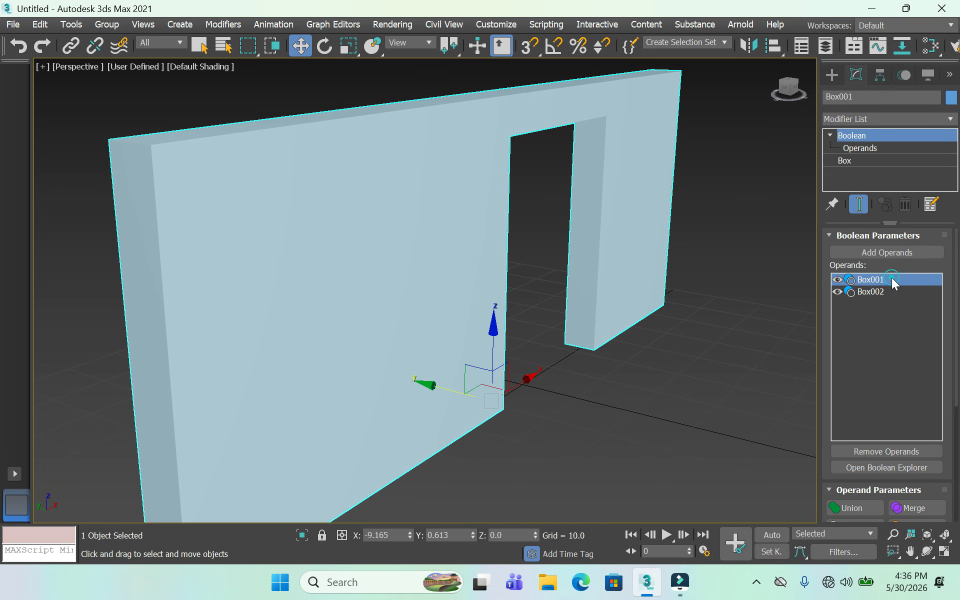
click(868, 160)
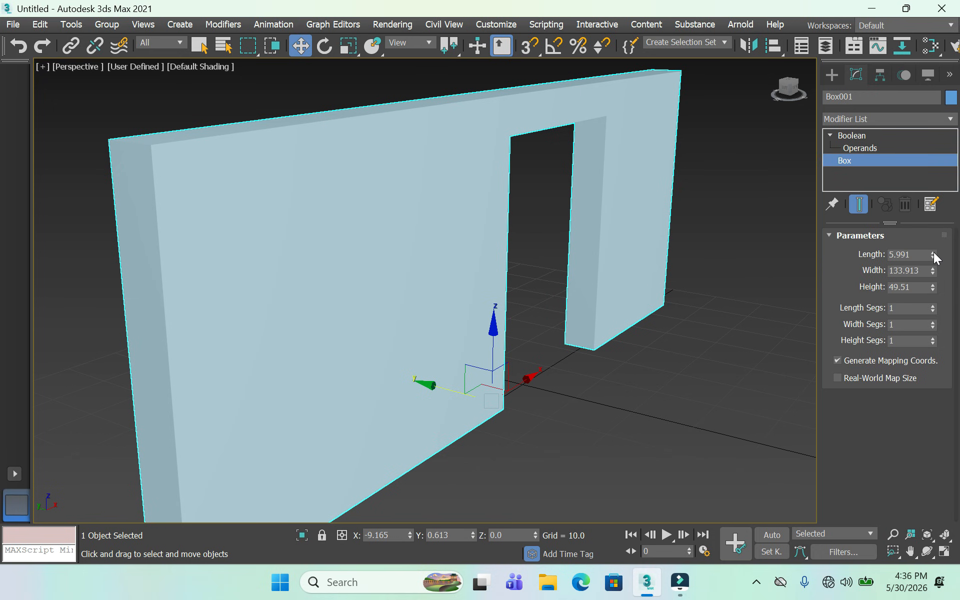
mouse_move(934, 252)
mouse_down()
mouse_move(934, 215)
mouse_move(933, 269)
mouse_up()
drag(934, 282, 934, 233)
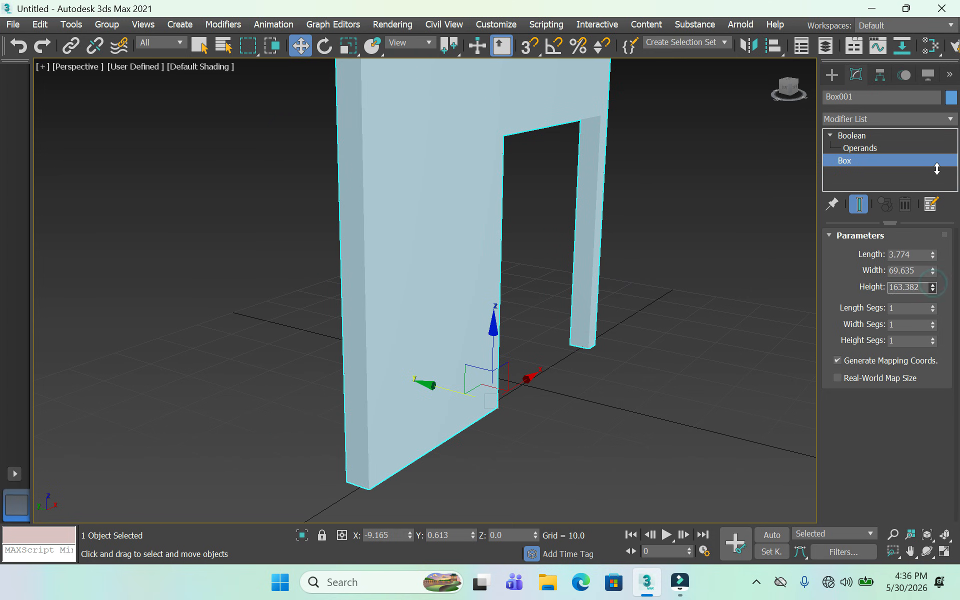
mouse_move(933, 286)
mouse_down()
mouse_move(933, 300)
mouse_move(933, 286)
mouse_up()
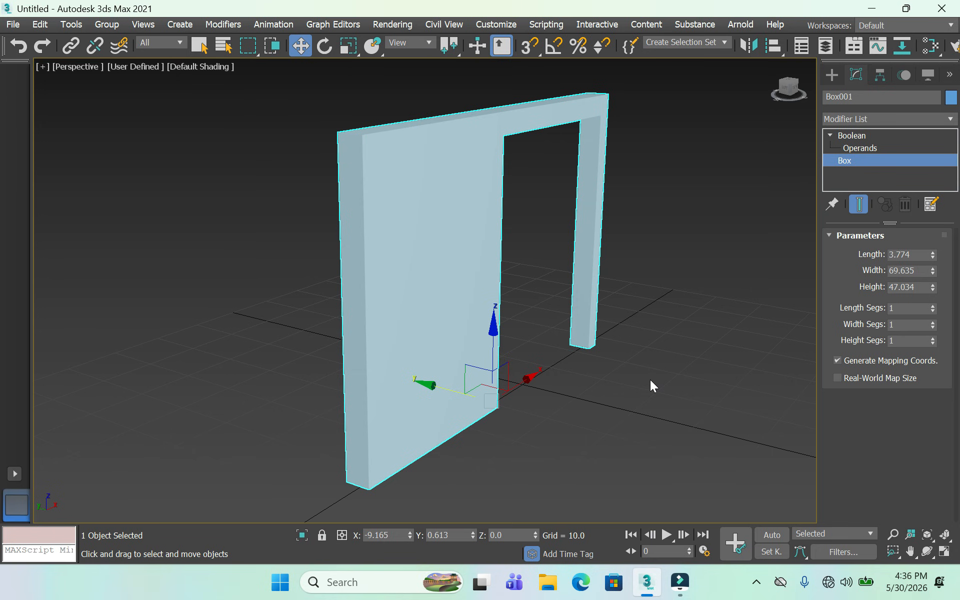